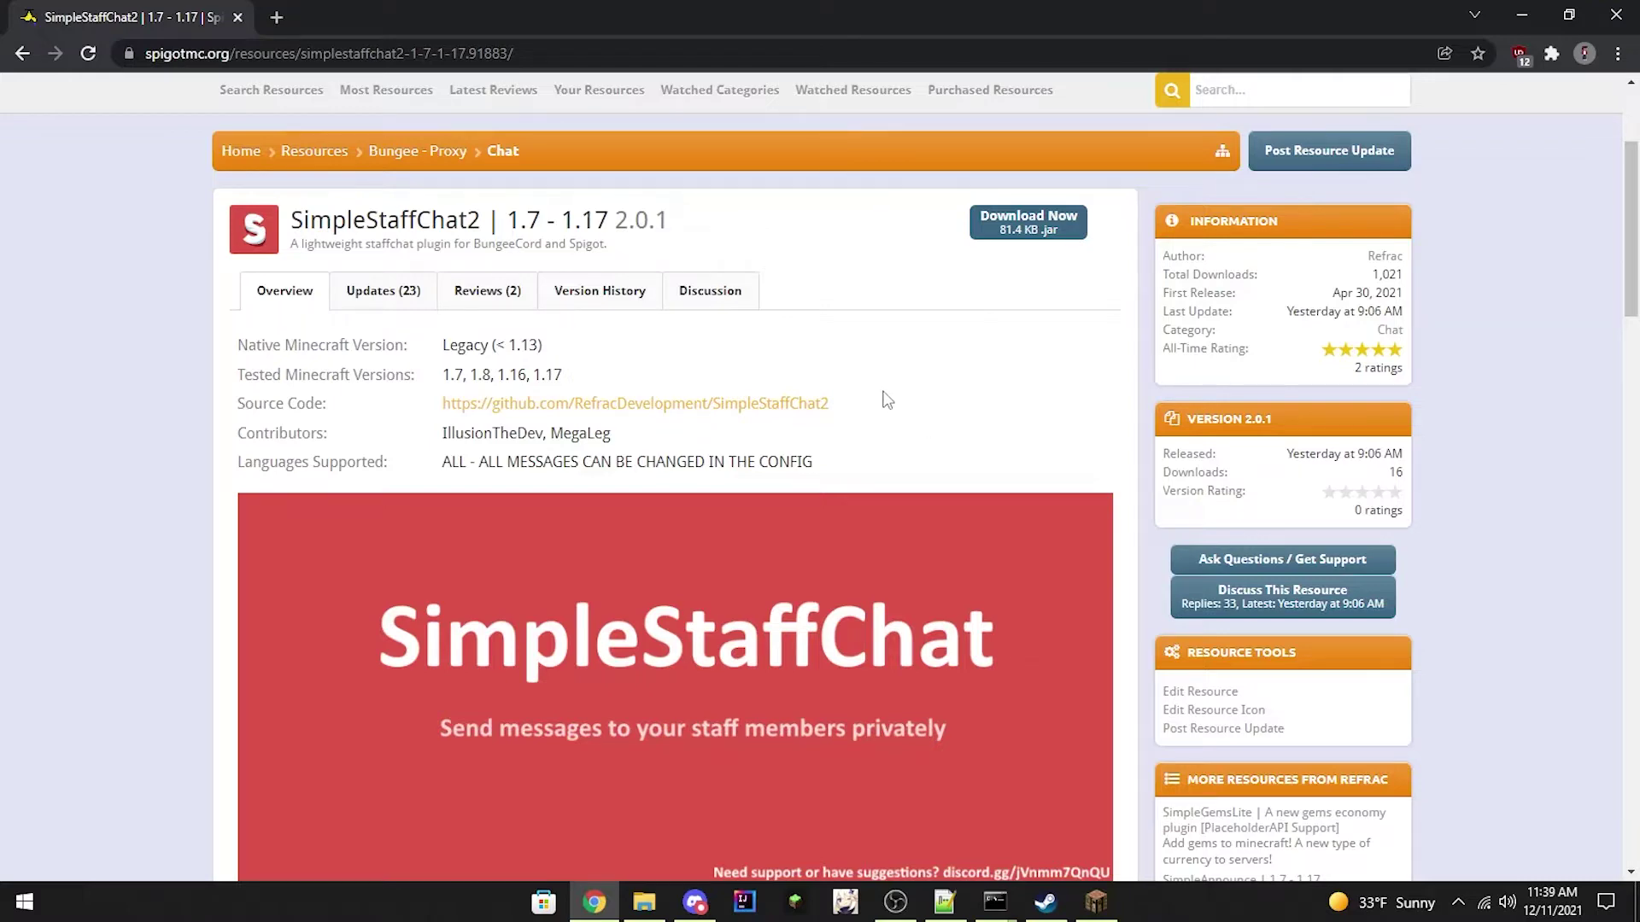
Review the SimpleStaffChat2 resource page's key features and its /staffchat, /staffchattoggle and /staffchatreload commands with their permissions
scroll(933, 425, "down", 6)
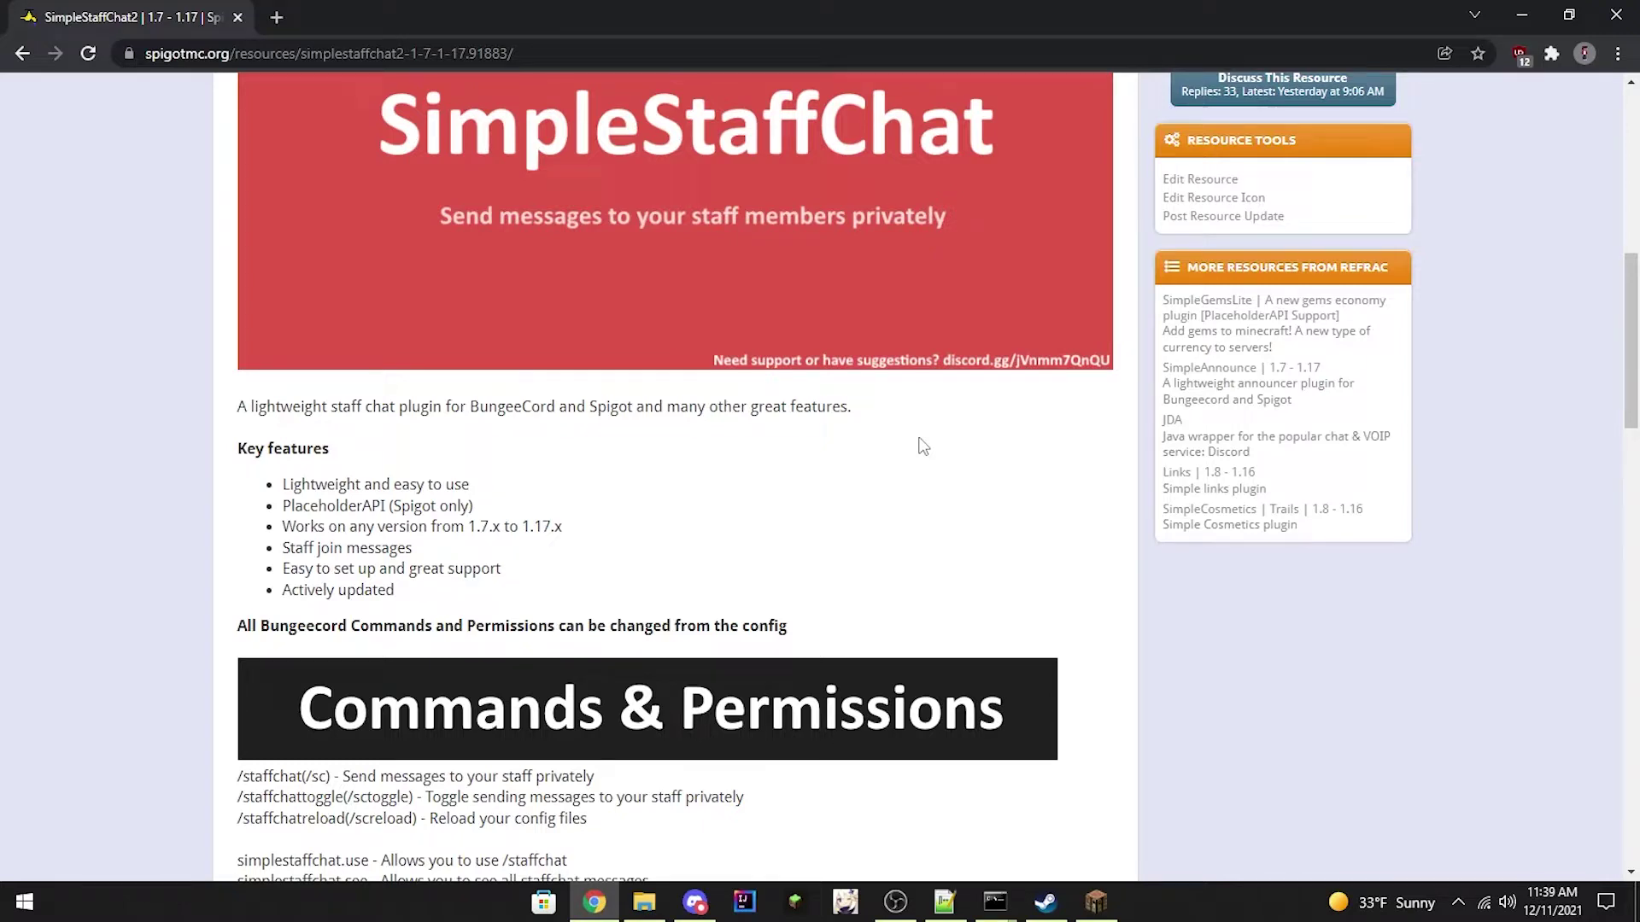
scroll(923, 445, "down", 1)
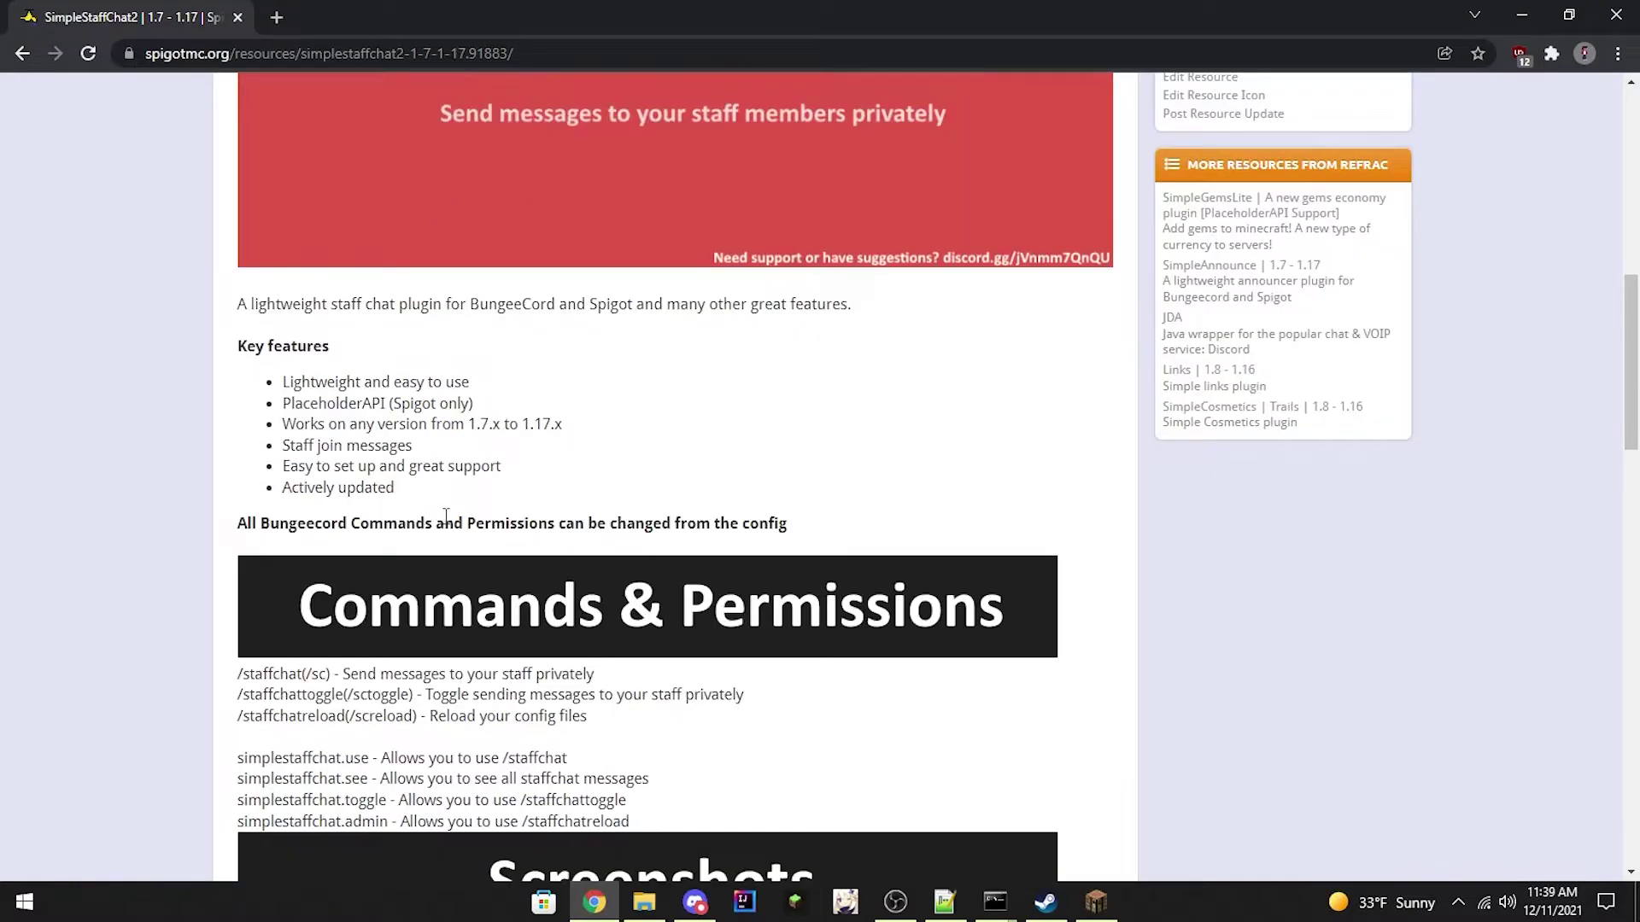
scroll(598, 428, "down", 1)
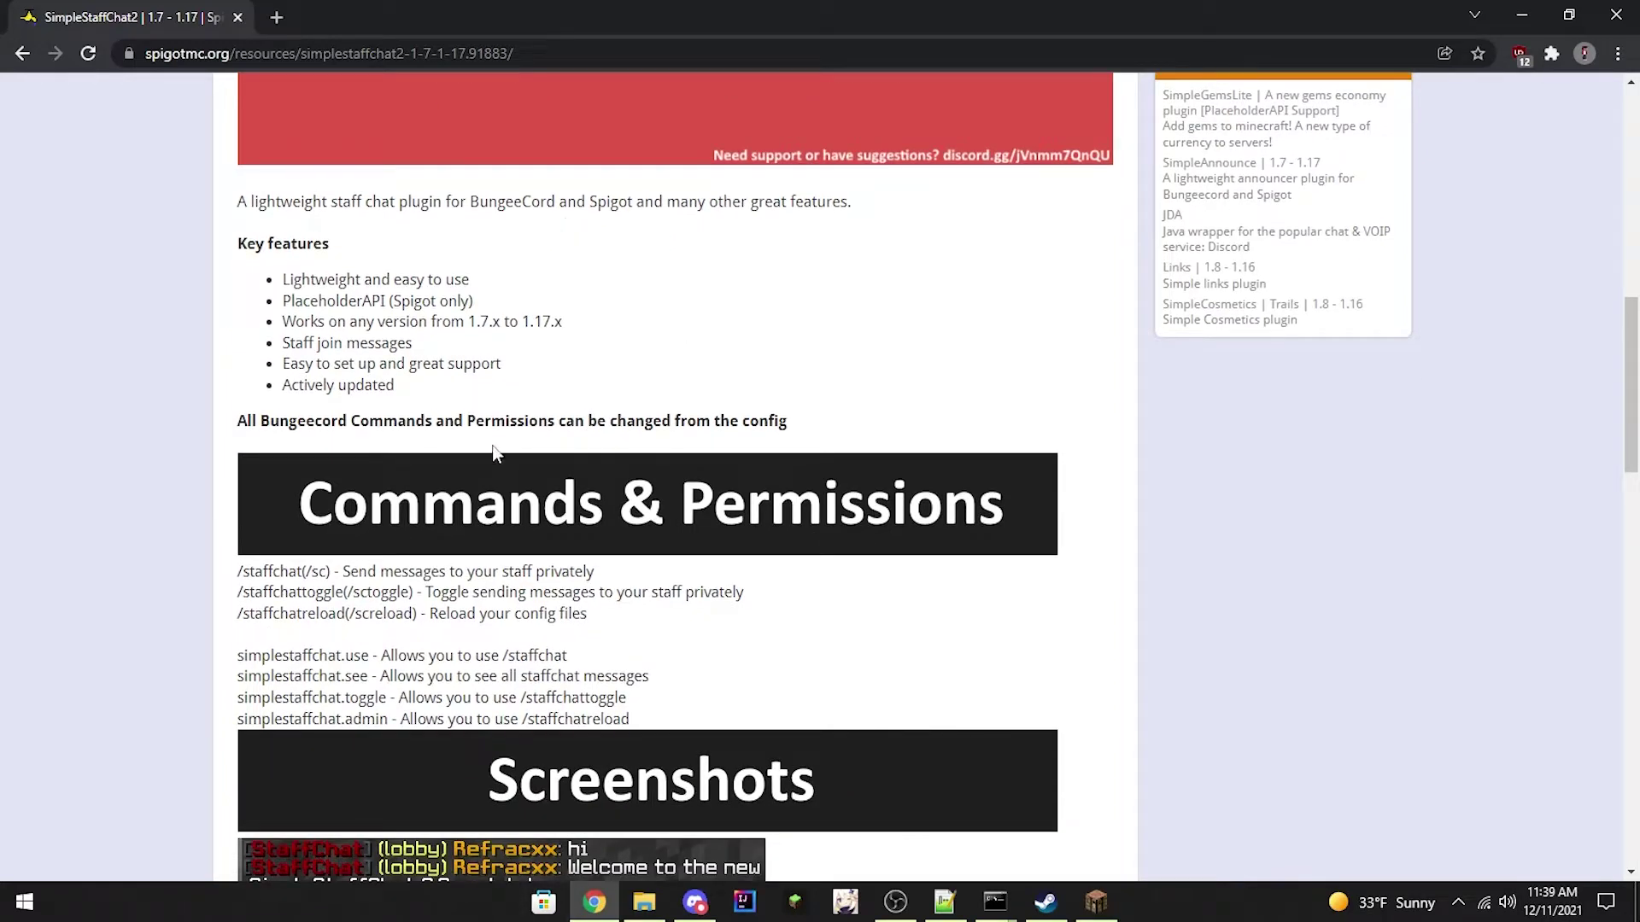
scroll(498, 544, "down", 1)
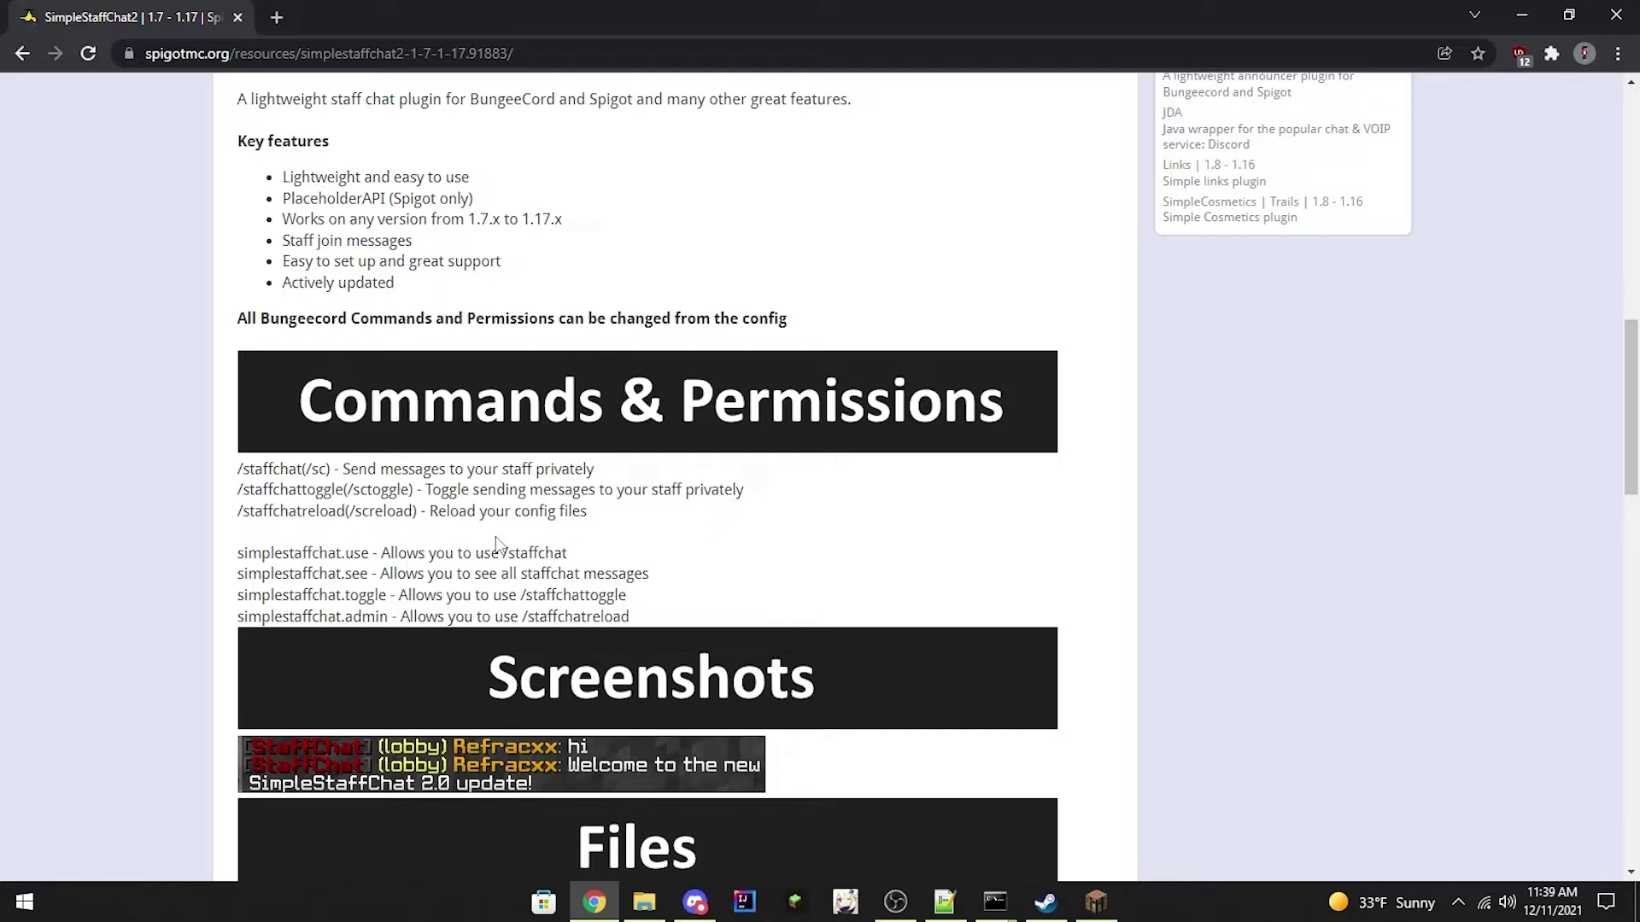
left_click_drag(238, 469, 600, 477)
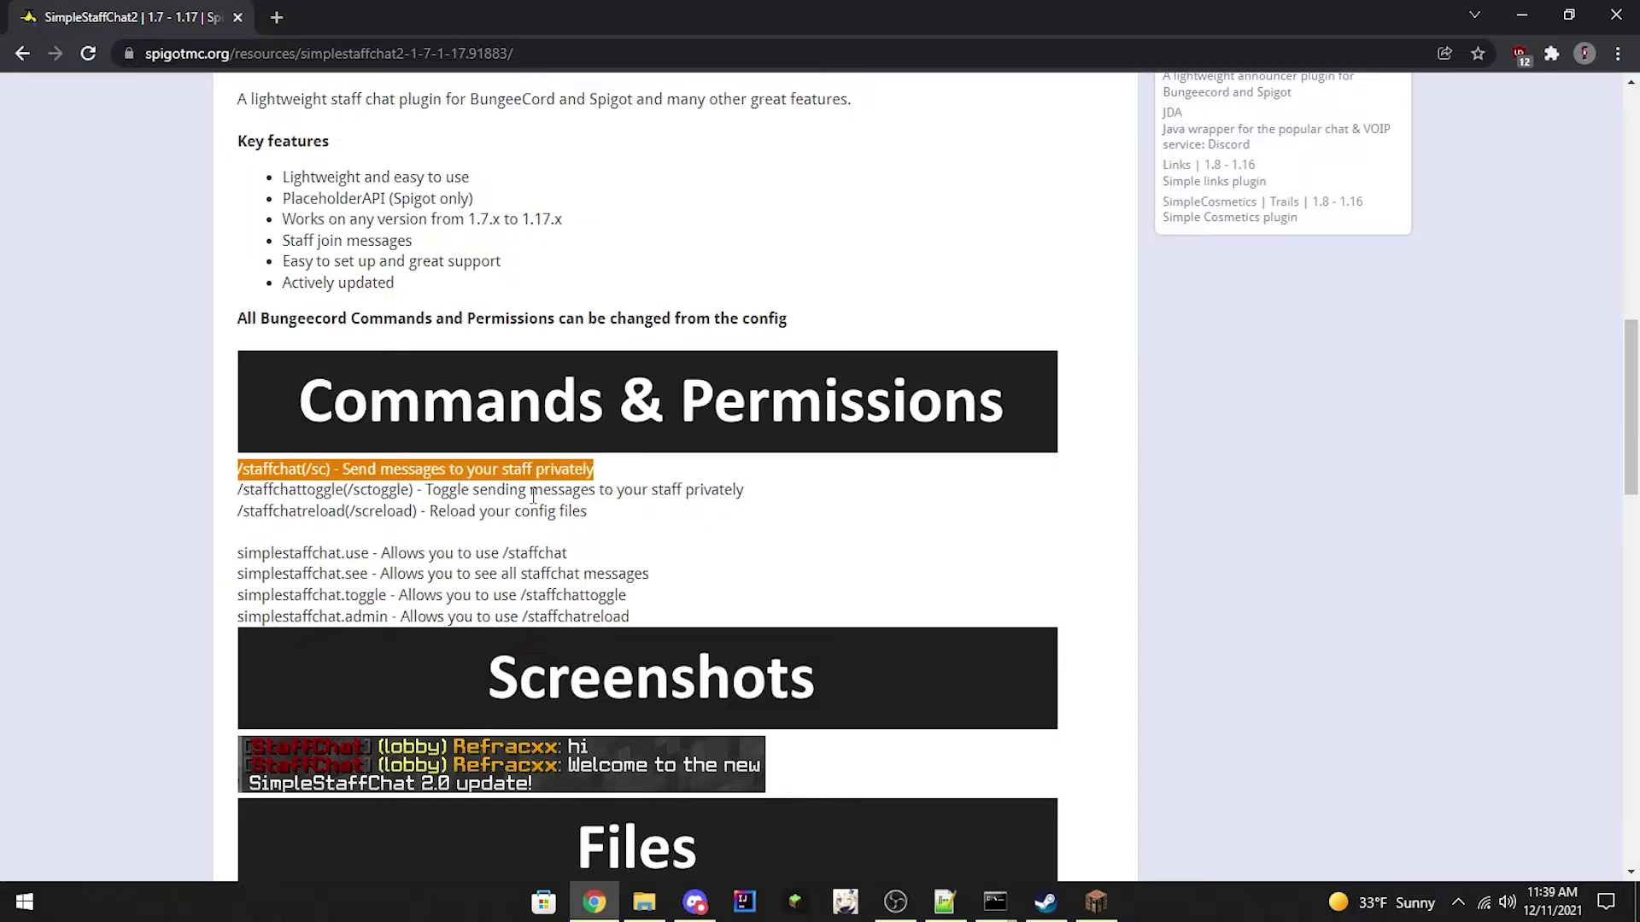
left_click(296, 513)
left_click_drag(238, 490, 743, 493)
left_click(427, 492)
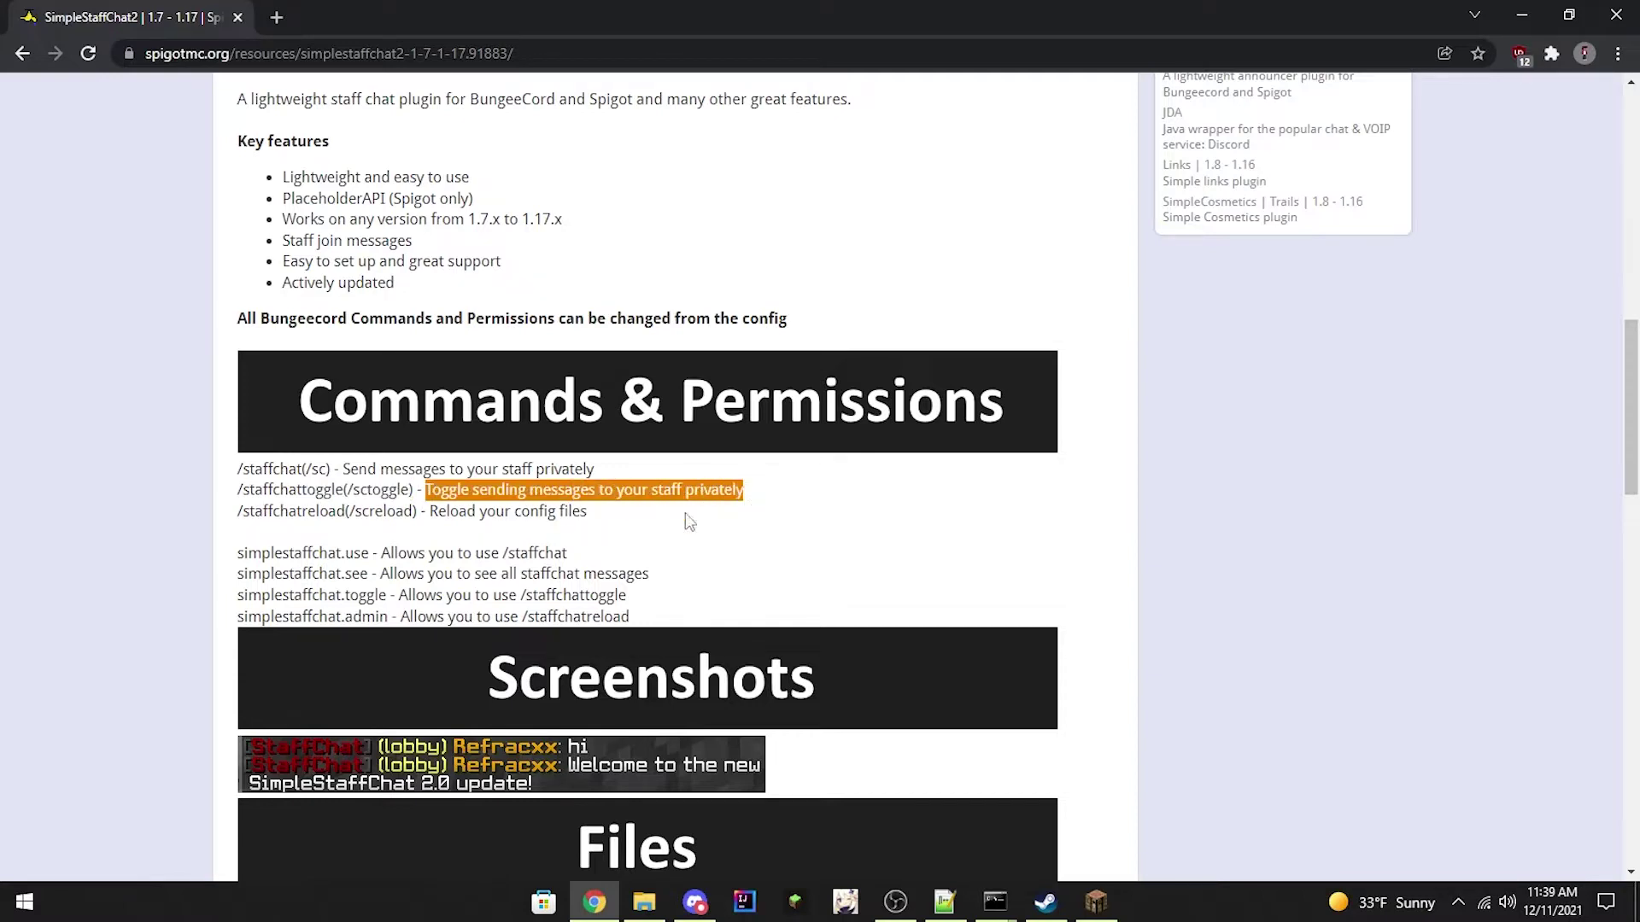
left_click(347, 530)
left_click_drag(238, 510, 462, 500)
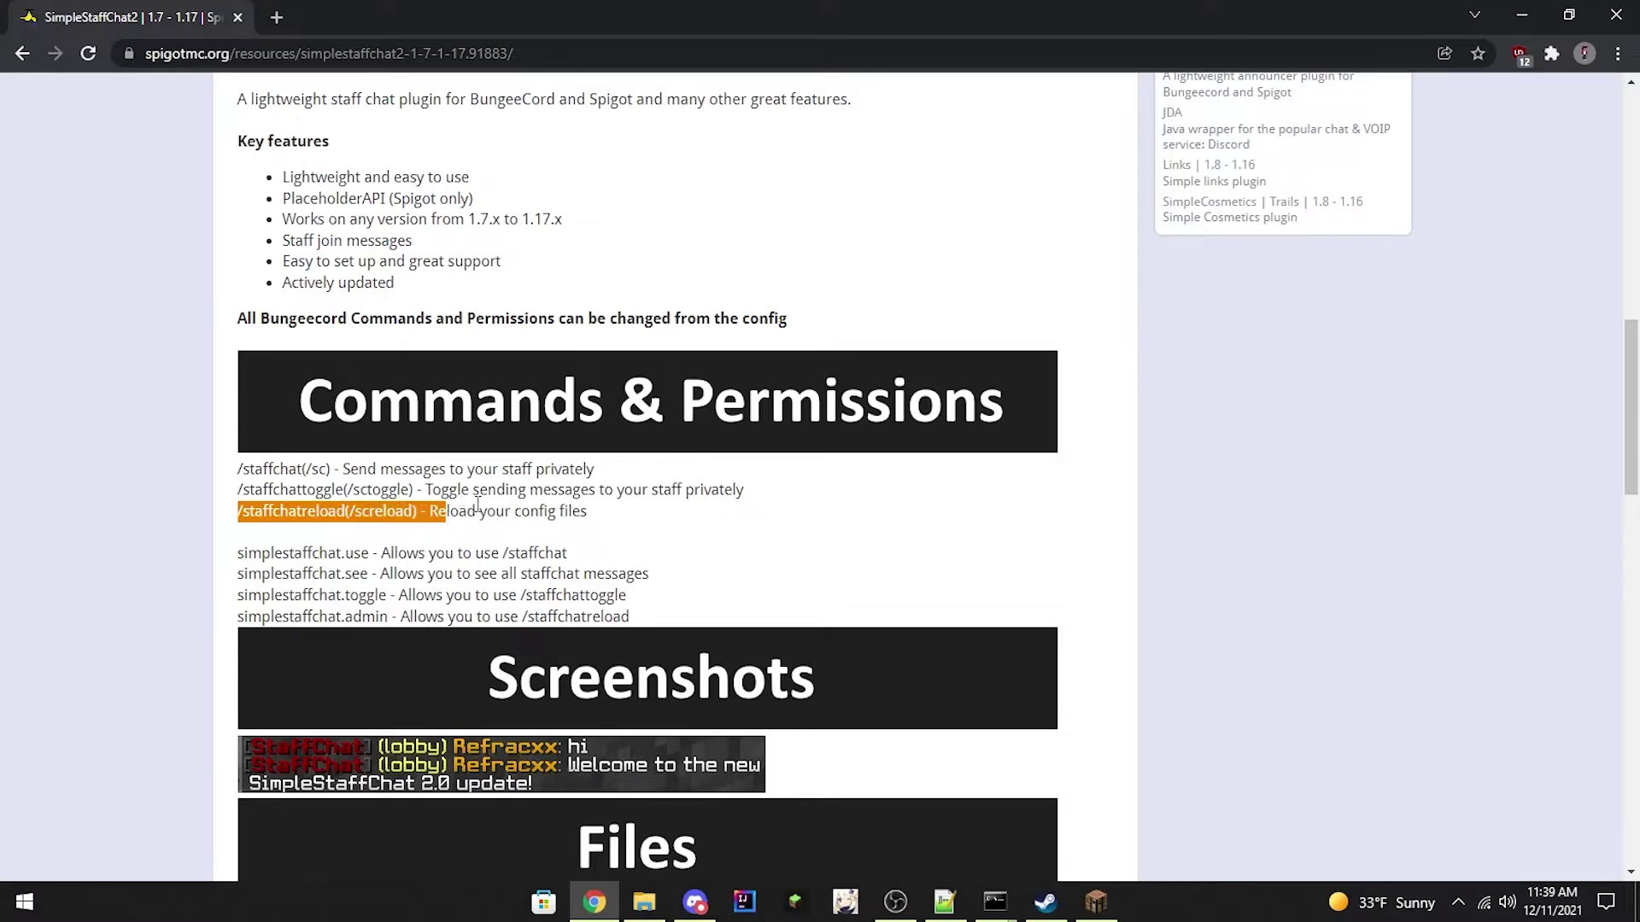
left_click(488, 494)
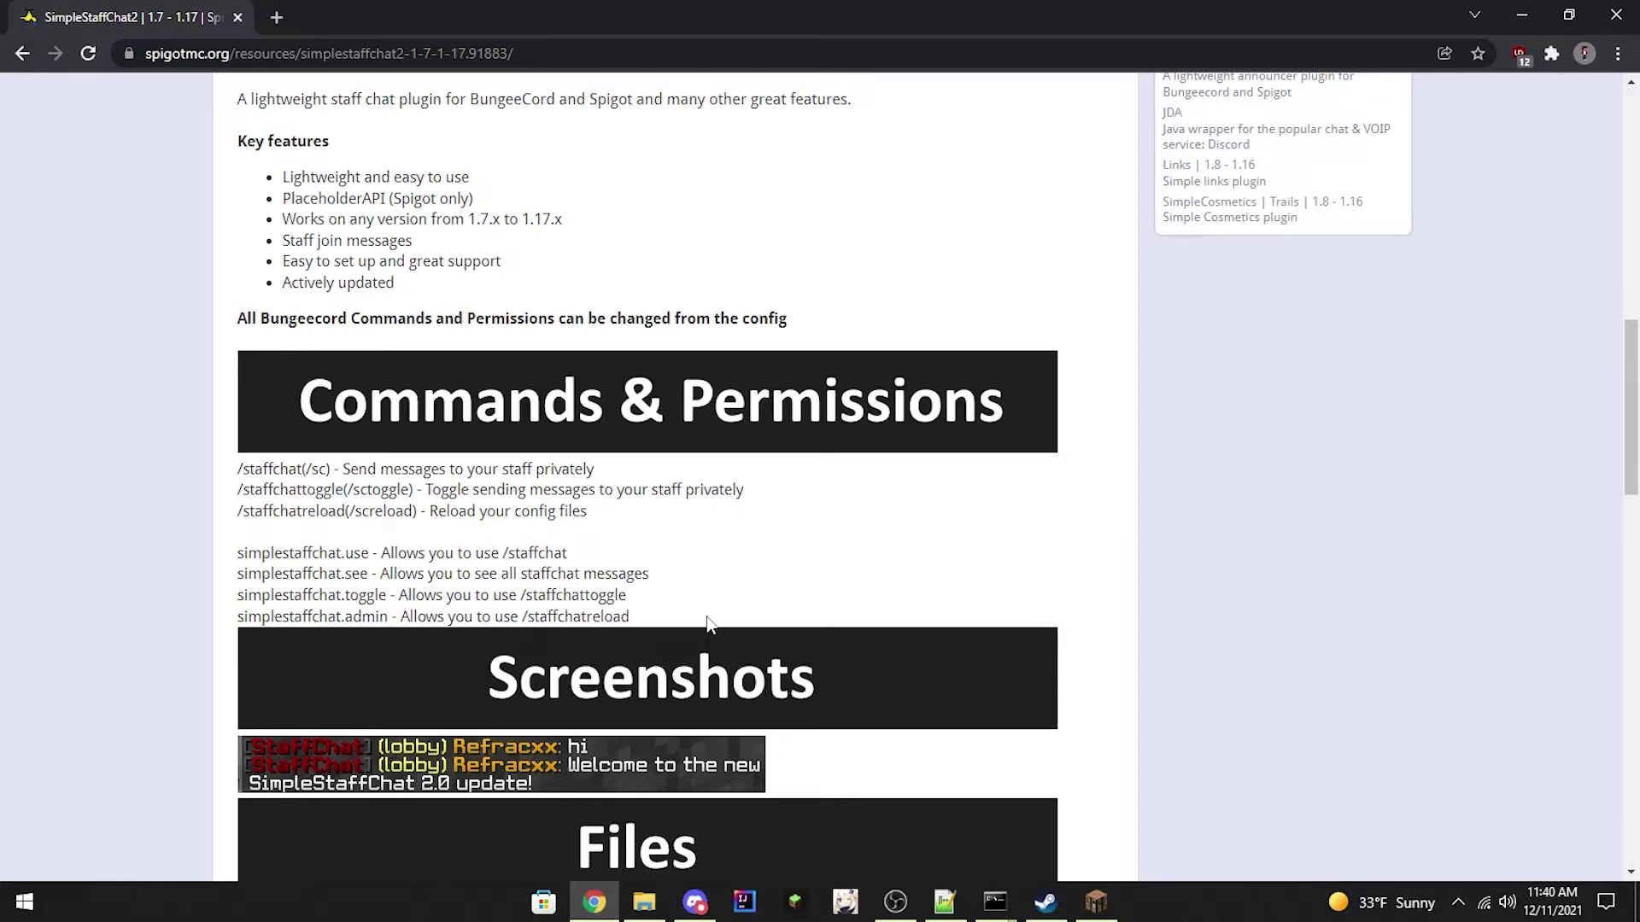
Examine bungee-config.yml on GitHub, covering the staffchat-symbol, minecraft-format, join and quit formats, and the messages section
scroll(530, 469, "down", 3)
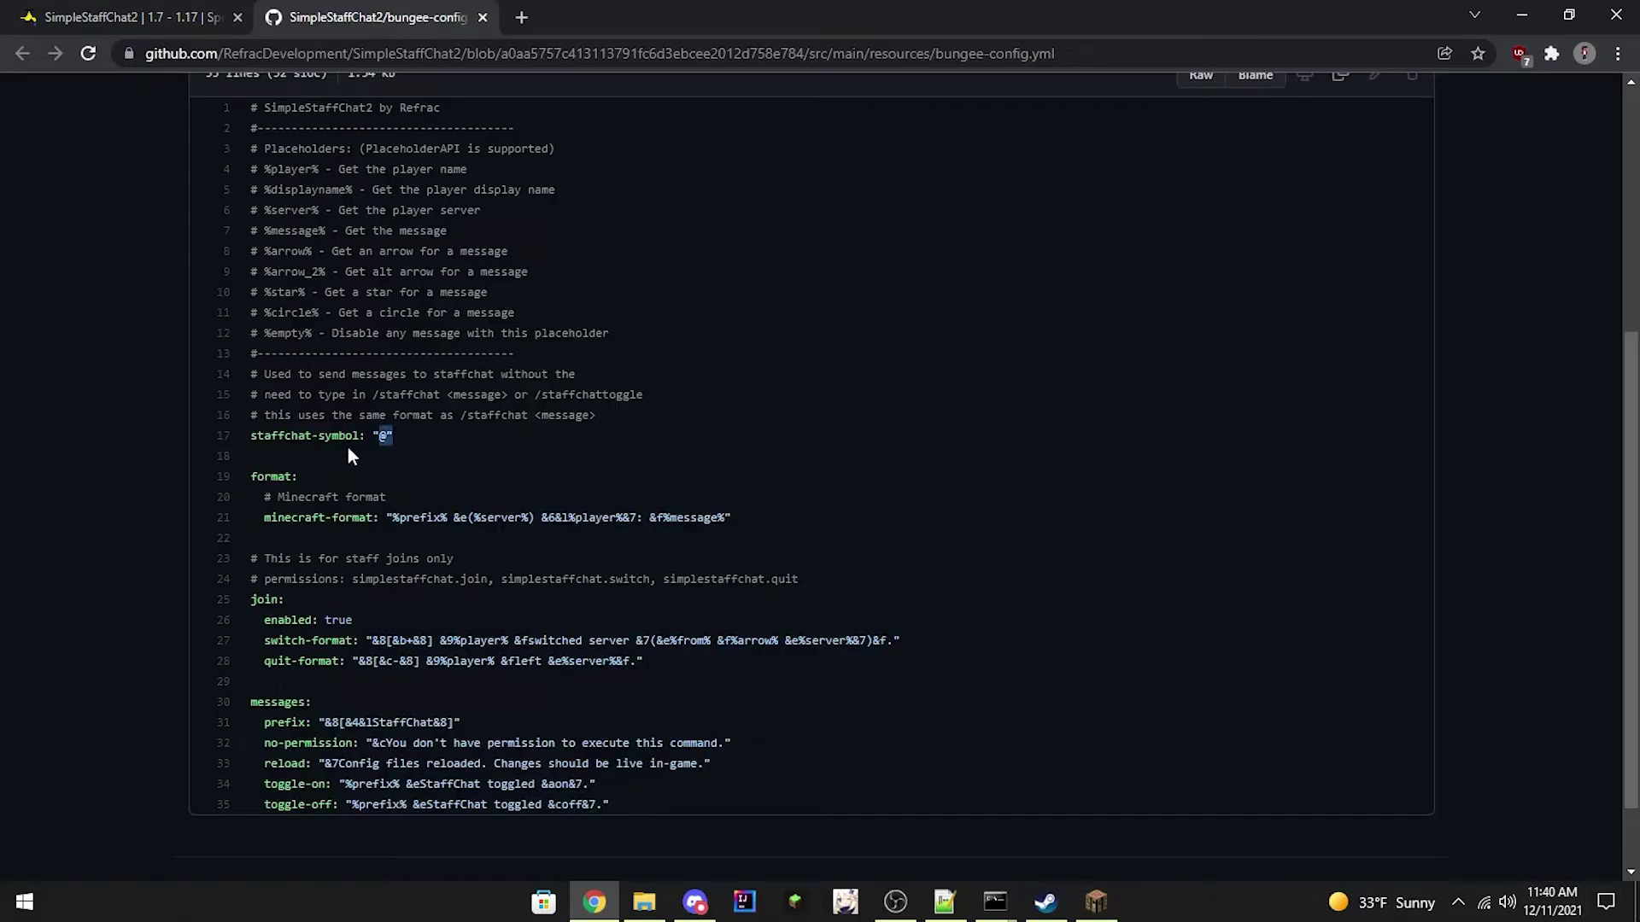
left_click_drag(259, 447, 249, 439)
left_click(287, 436)
left_click_drag(408, 434, 249, 436)
left_click_drag(379, 435, 251, 374)
left_click(401, 444)
left_click_drag(428, 436, 289, 395)
left_click(453, 436)
left_click_drag(772, 518, 296, 466)
left_click_drag(636, 661, 260, 649)
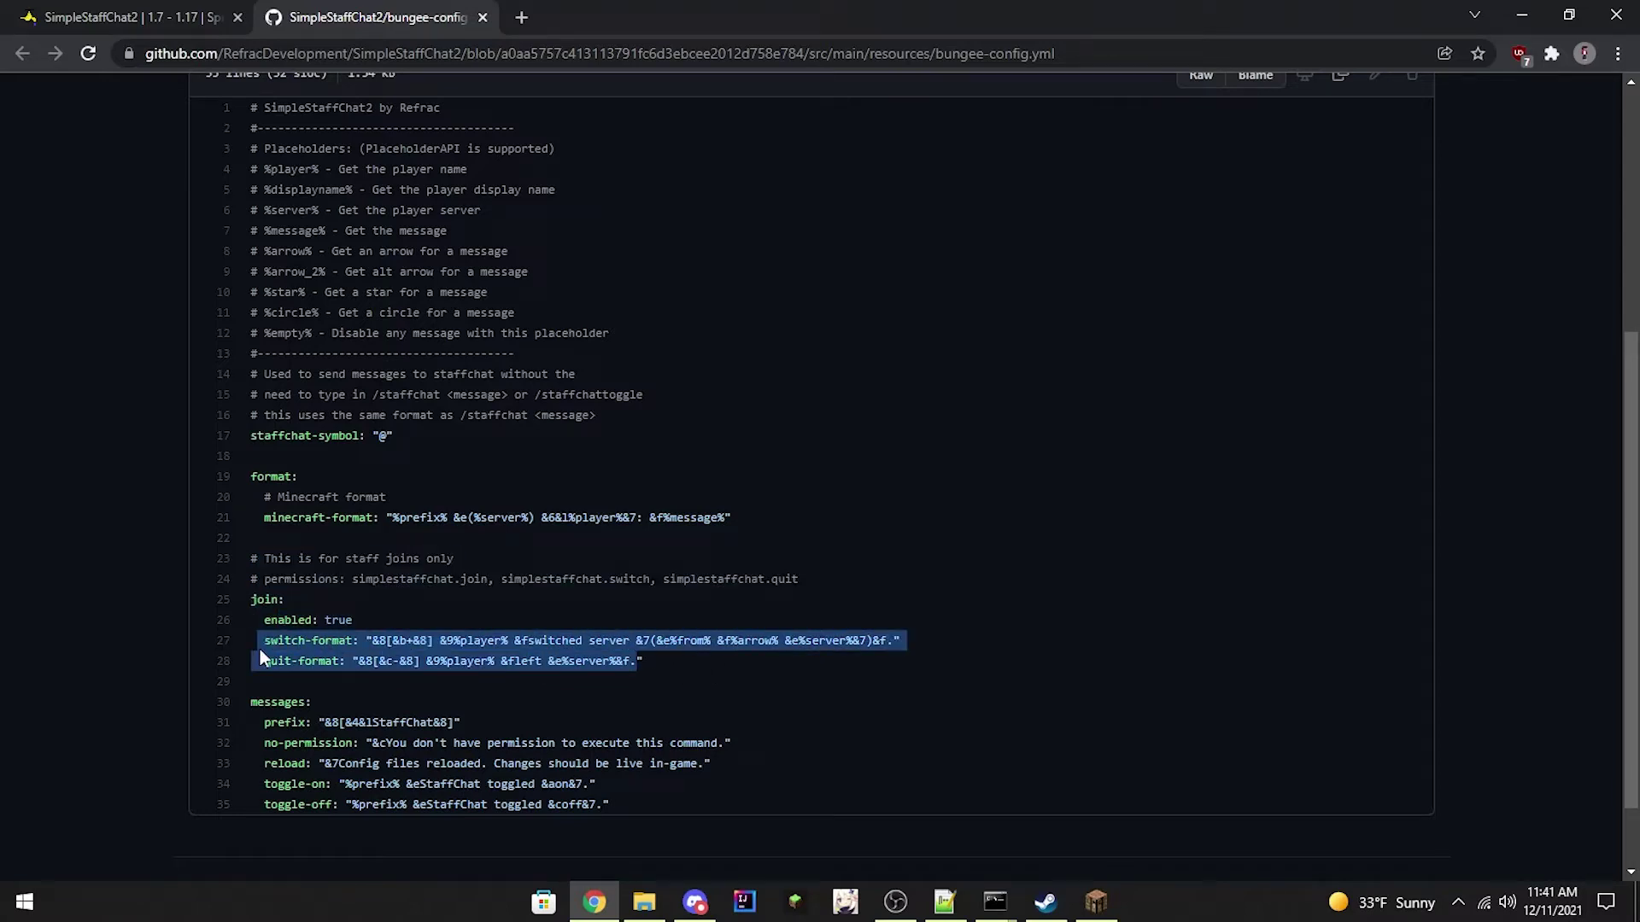
left_click(407, 649)
scroll(407, 649, "down", 1)
left_click_drag(462, 632, 261, 632)
Examine the Spigot config.yml, covering its staffchat-symbol, minecraft-format, join settings and messages
key("alt+Left")
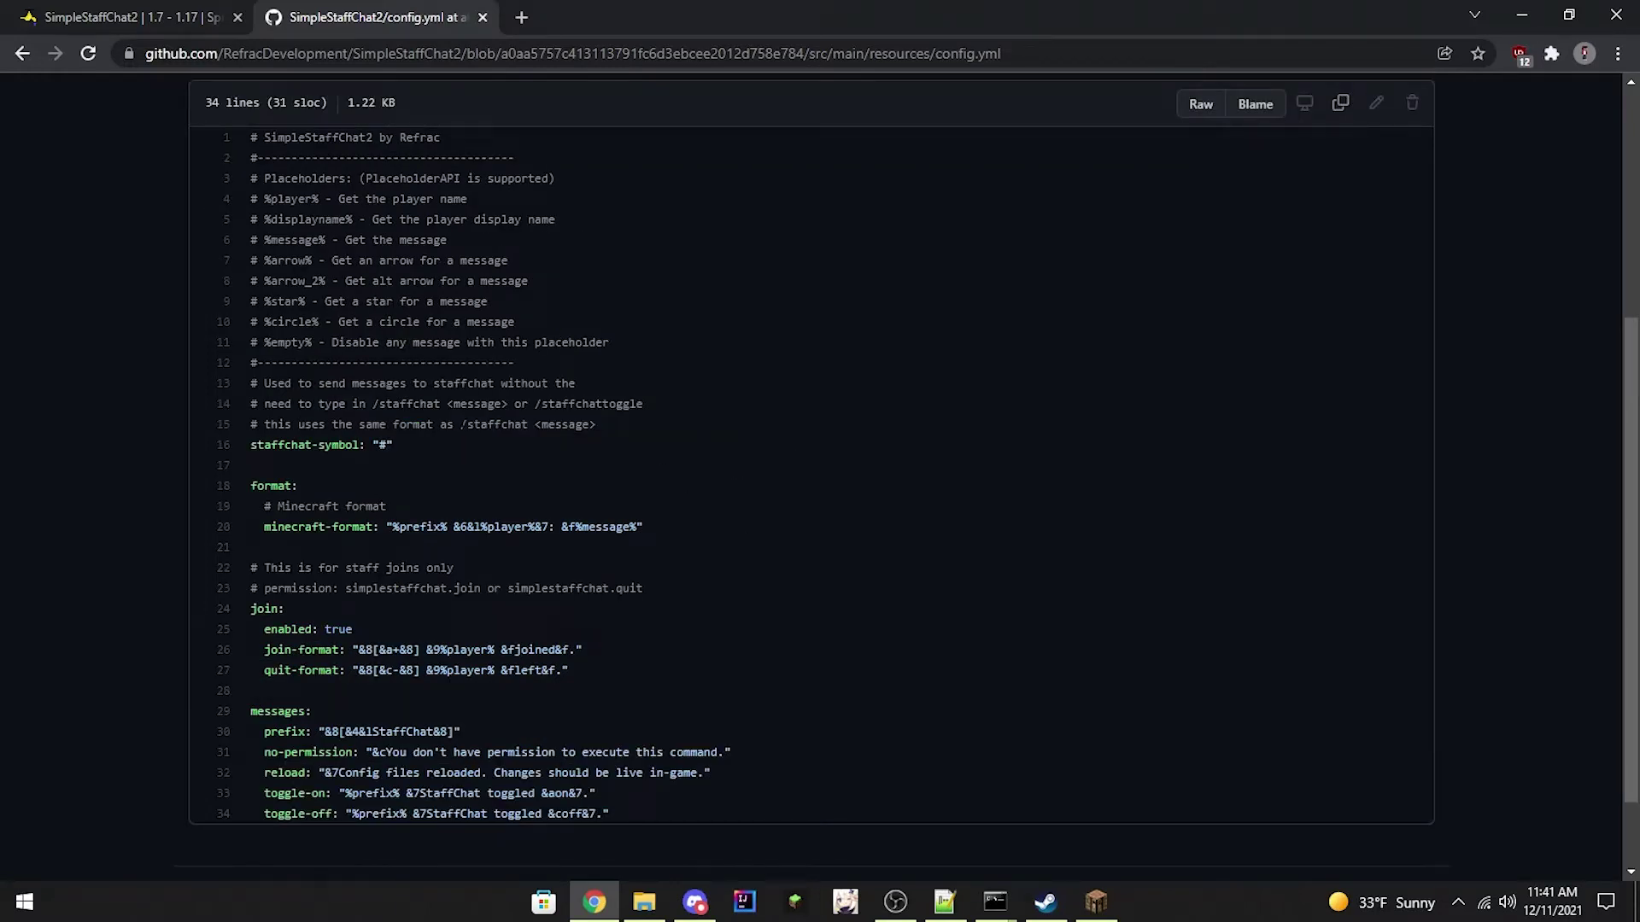
left_click_drag(412, 444, 259, 395)
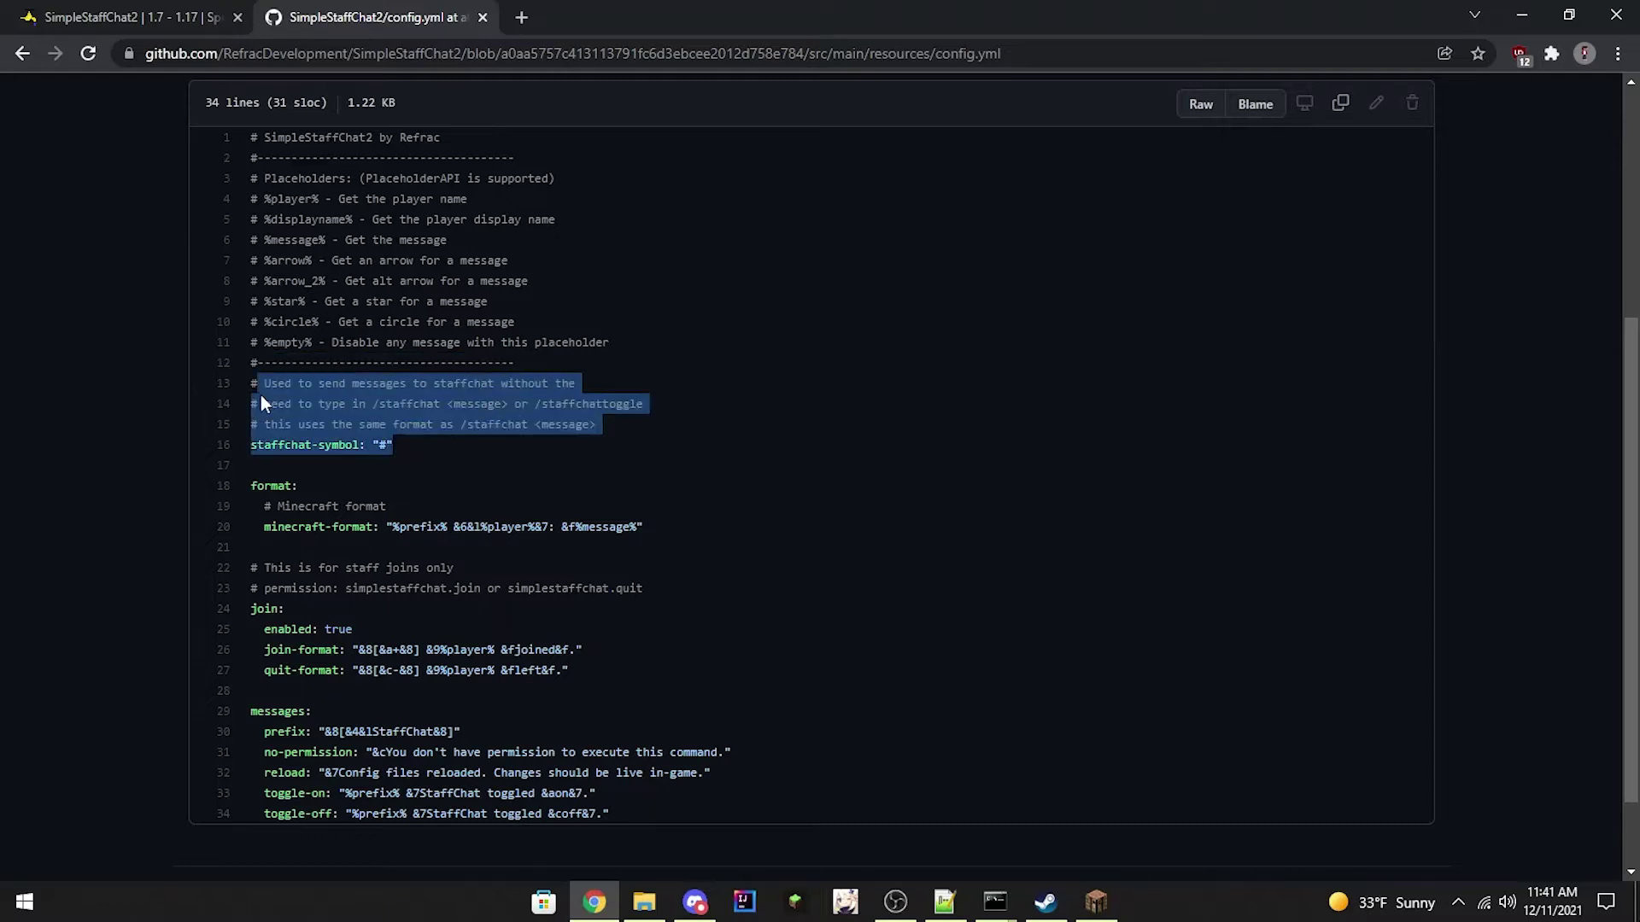
left_click_drag(646, 529, 345, 482)
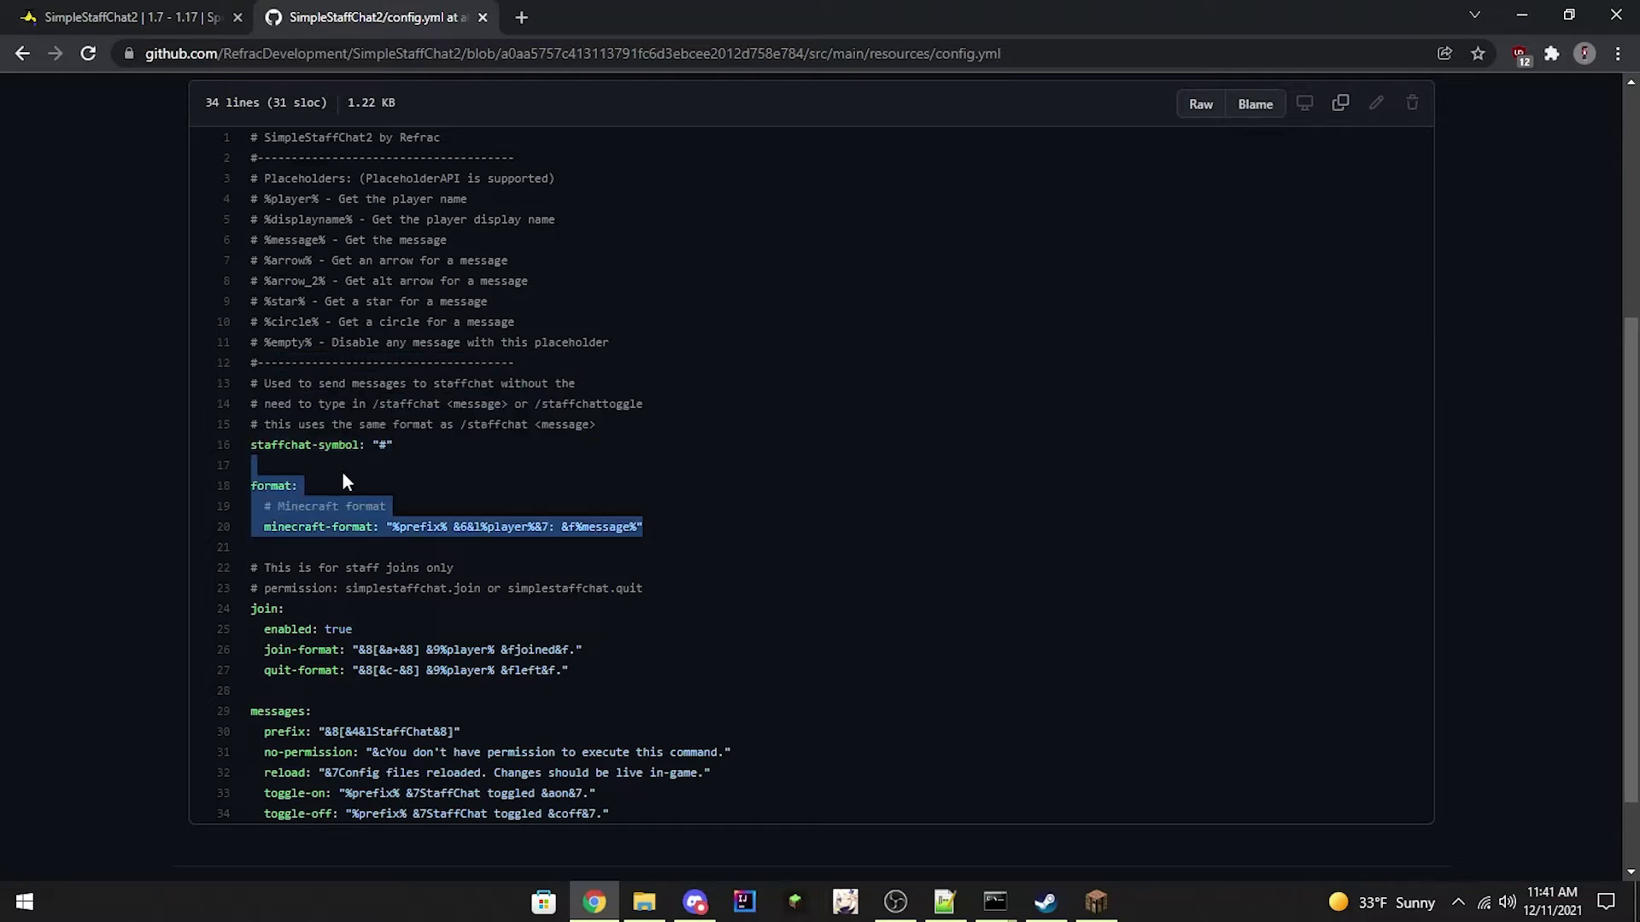
left_click_drag(633, 656, 281, 545)
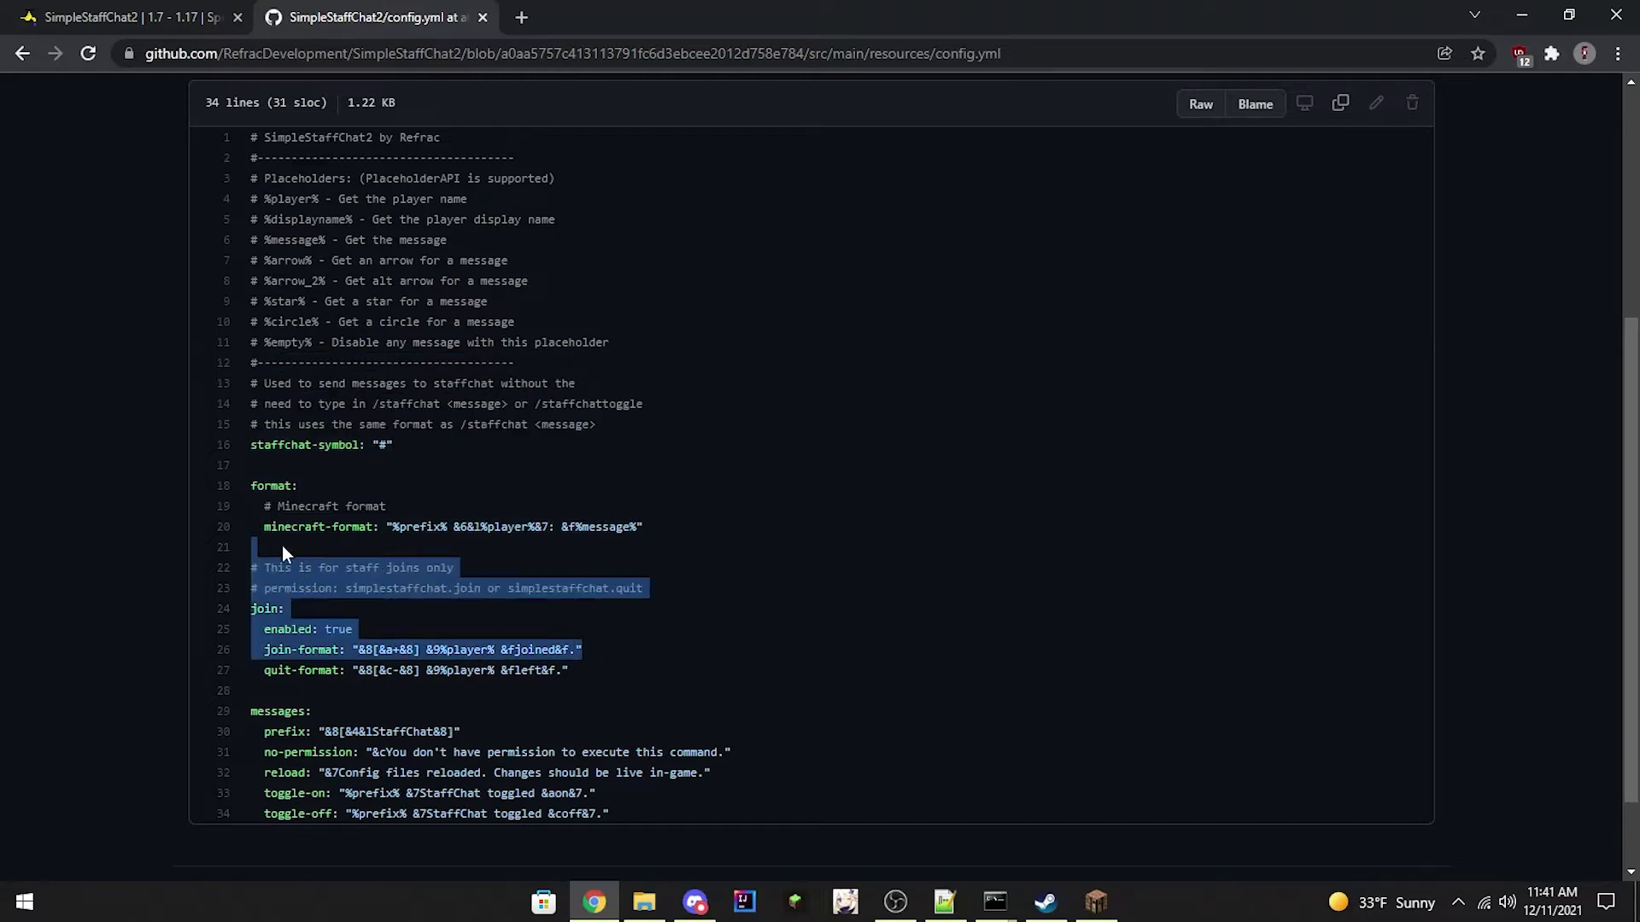
left_click(700, 753)
left_click_drag(667, 818, 304, 567)
scroll(233, 720, "down", 1)
Close the GitHub config page and download the SimpleStaffChat2 2.0.1 jar from the resource page
key("ctrl+w")
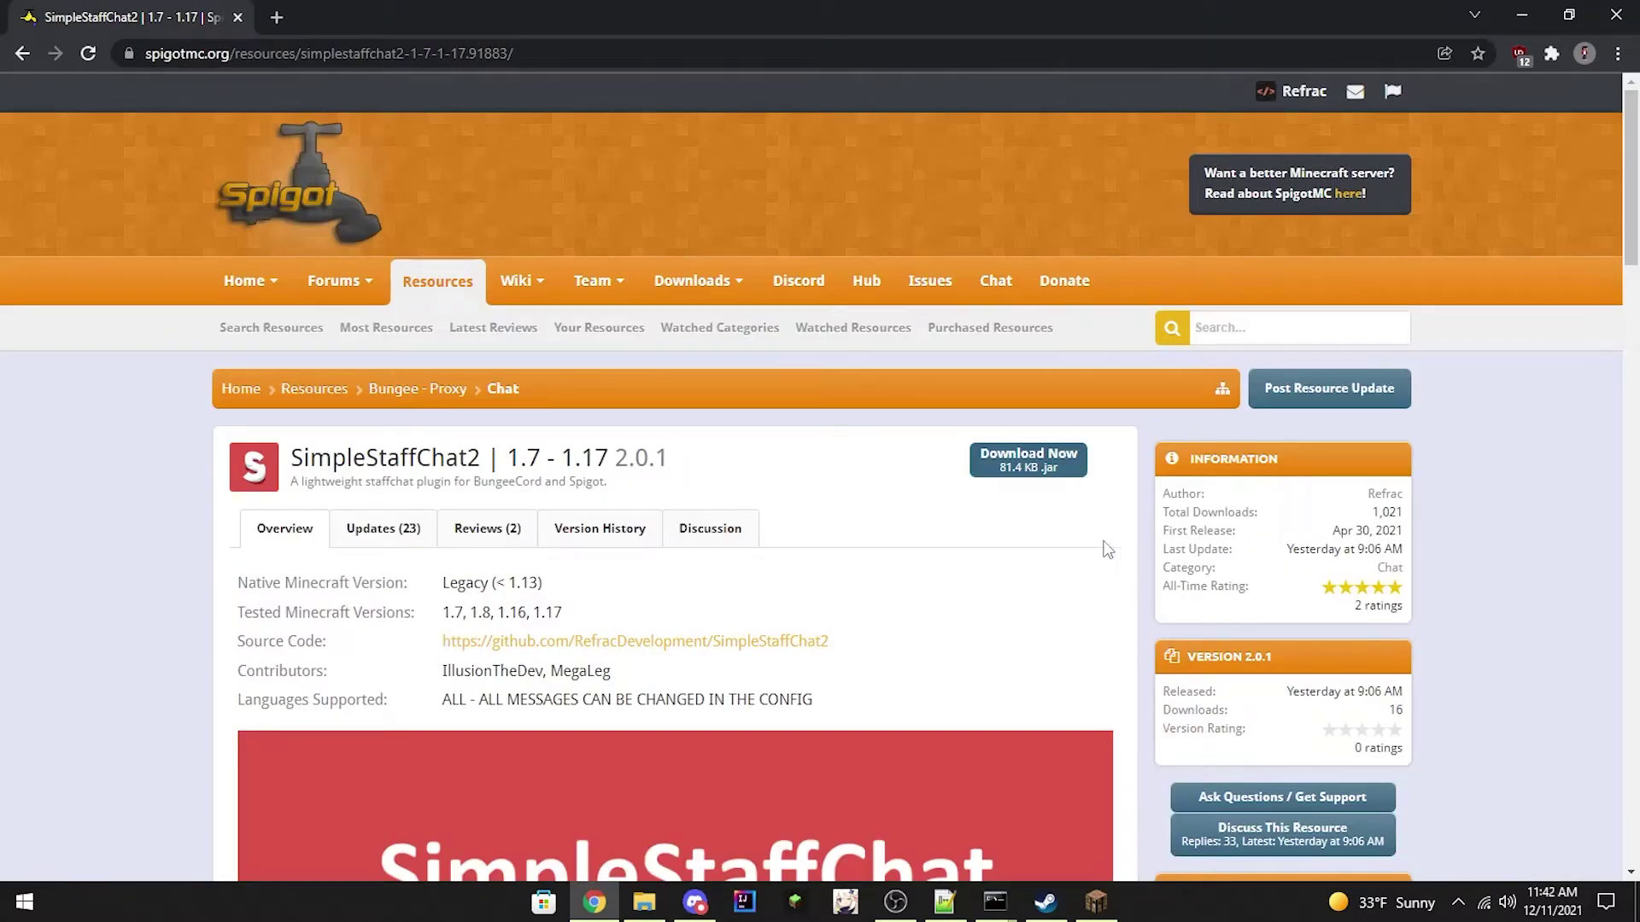
left_click(1067, 476)
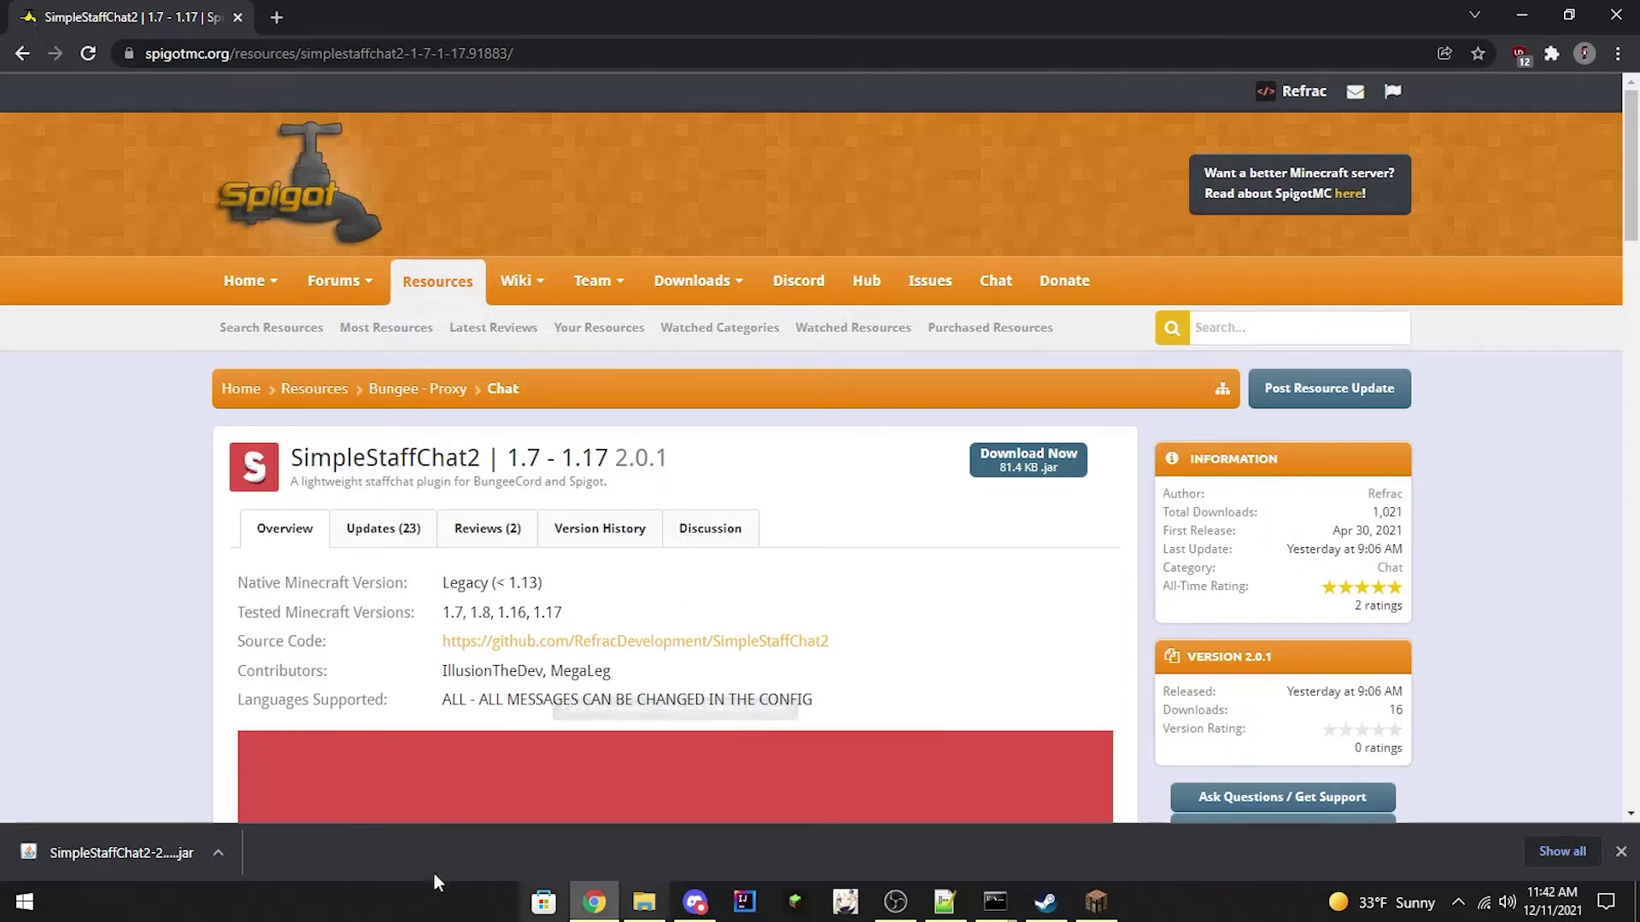
Switch to Minecraft and send a staff chat message with the command "/sc hi"
key("alt+Tab")
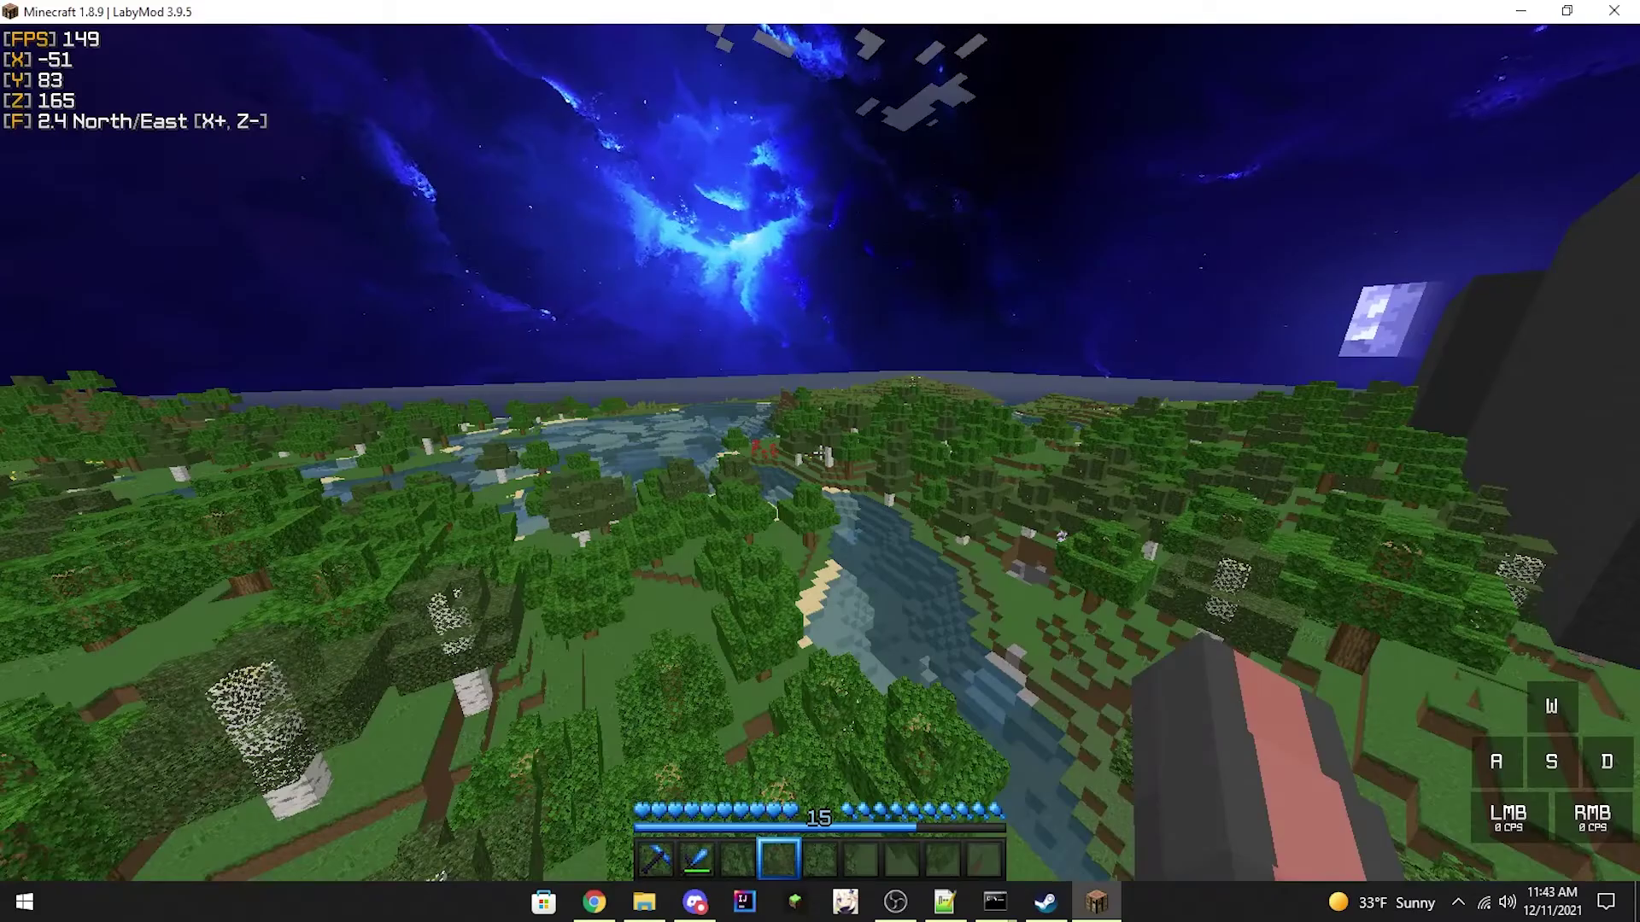
key("slash")
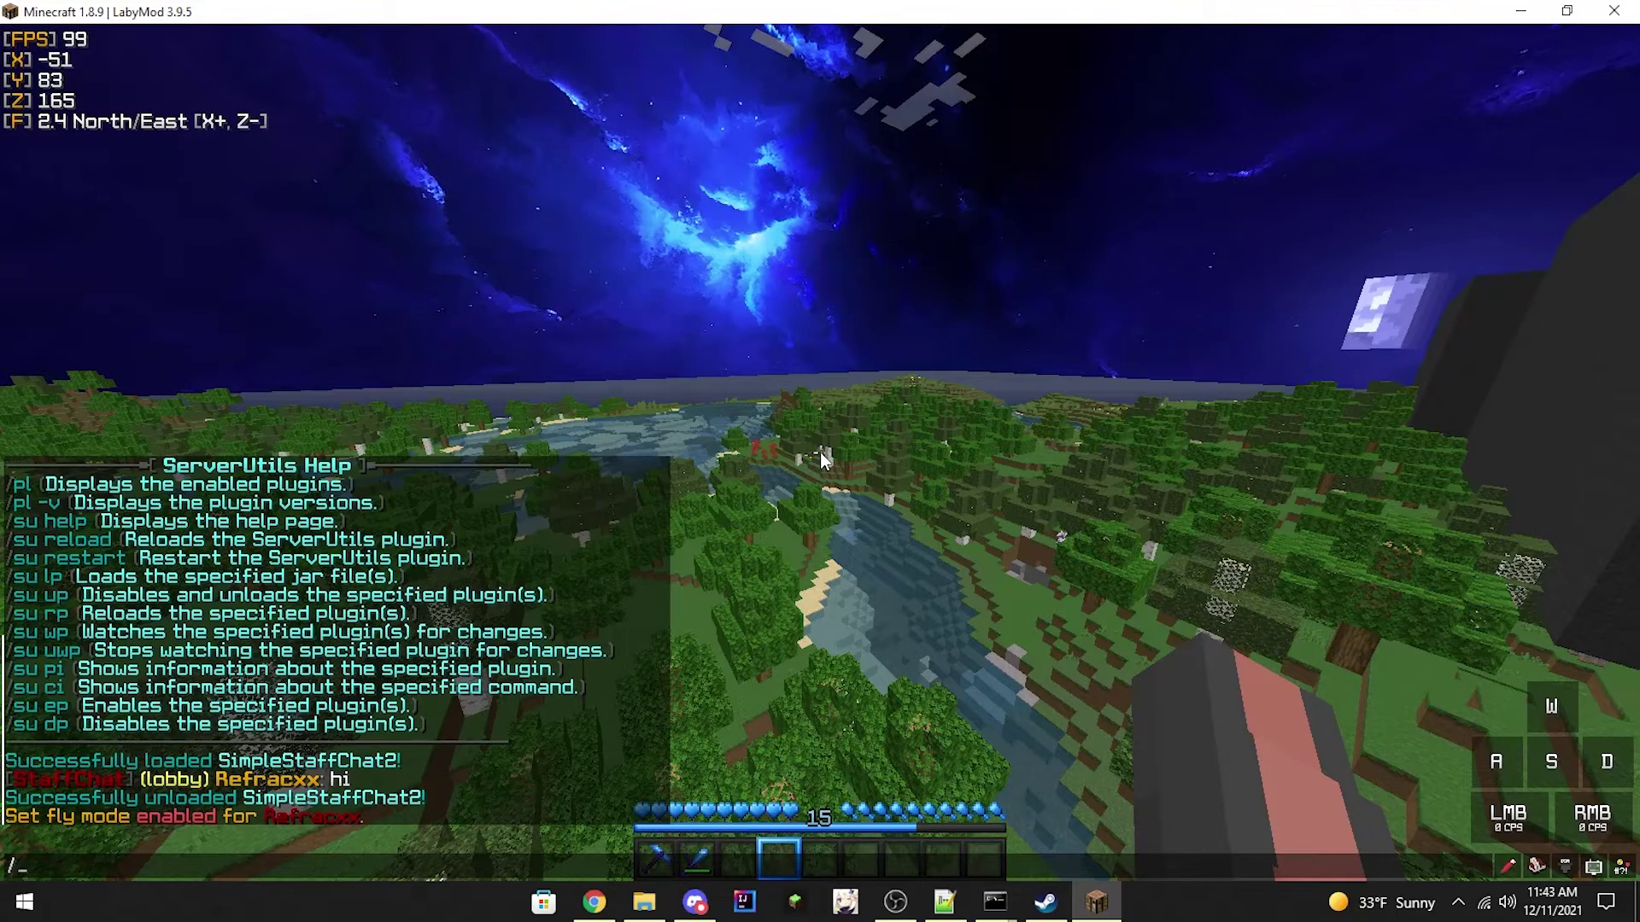
type("sc hi")
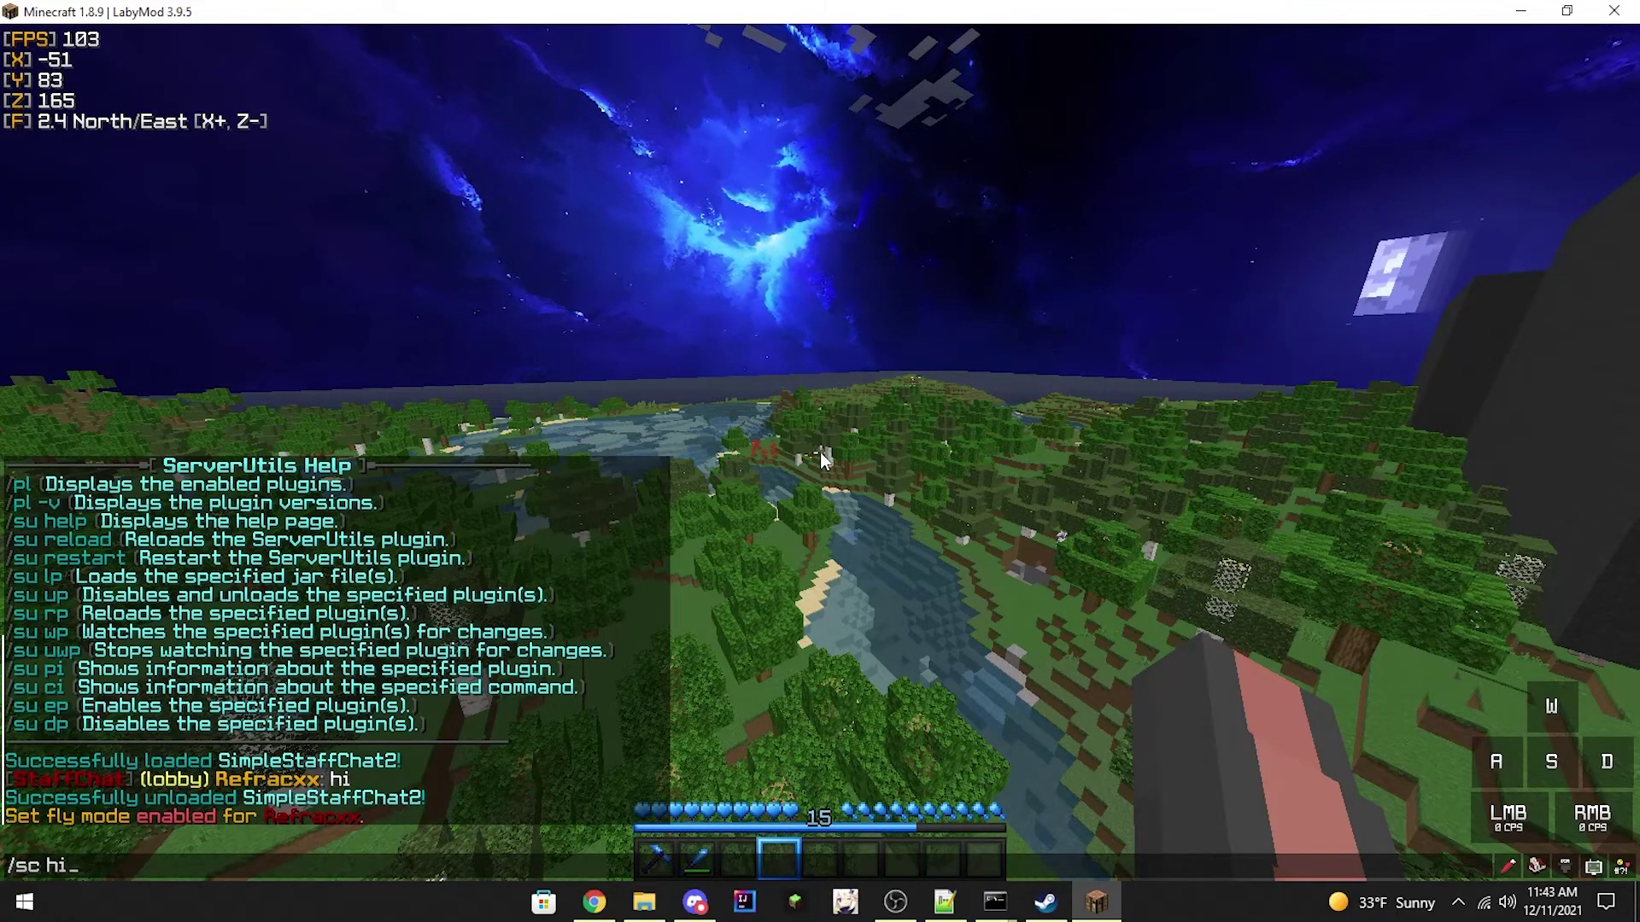
key("Return")
Run /sc without a message to show the staff chat plugin's usage help
type("t")
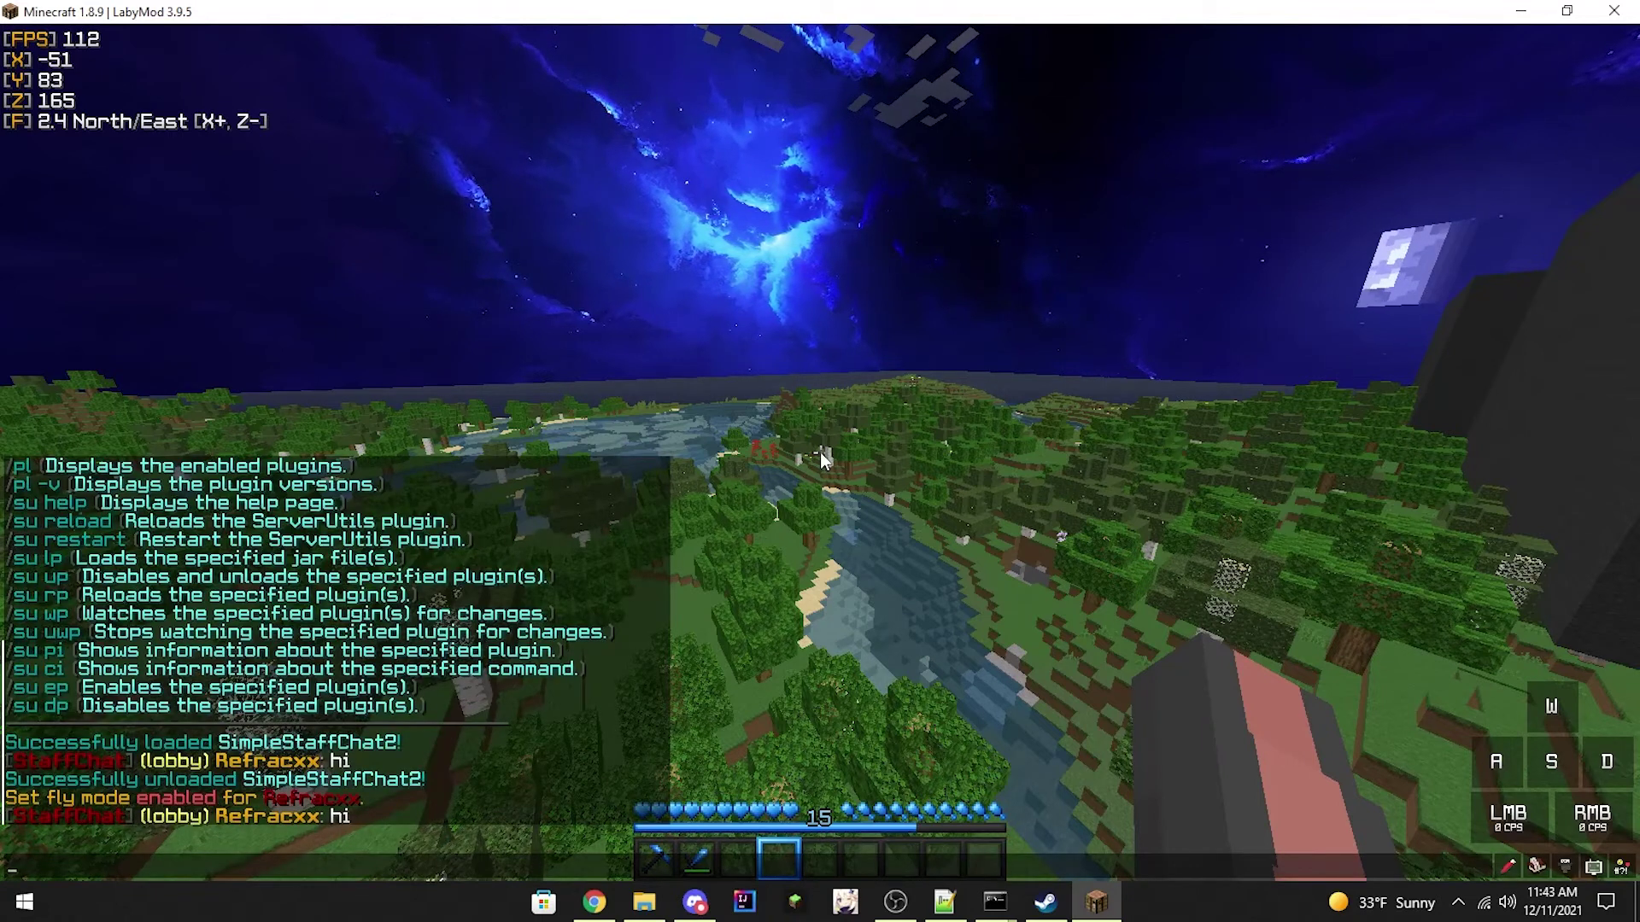
type("/sc")
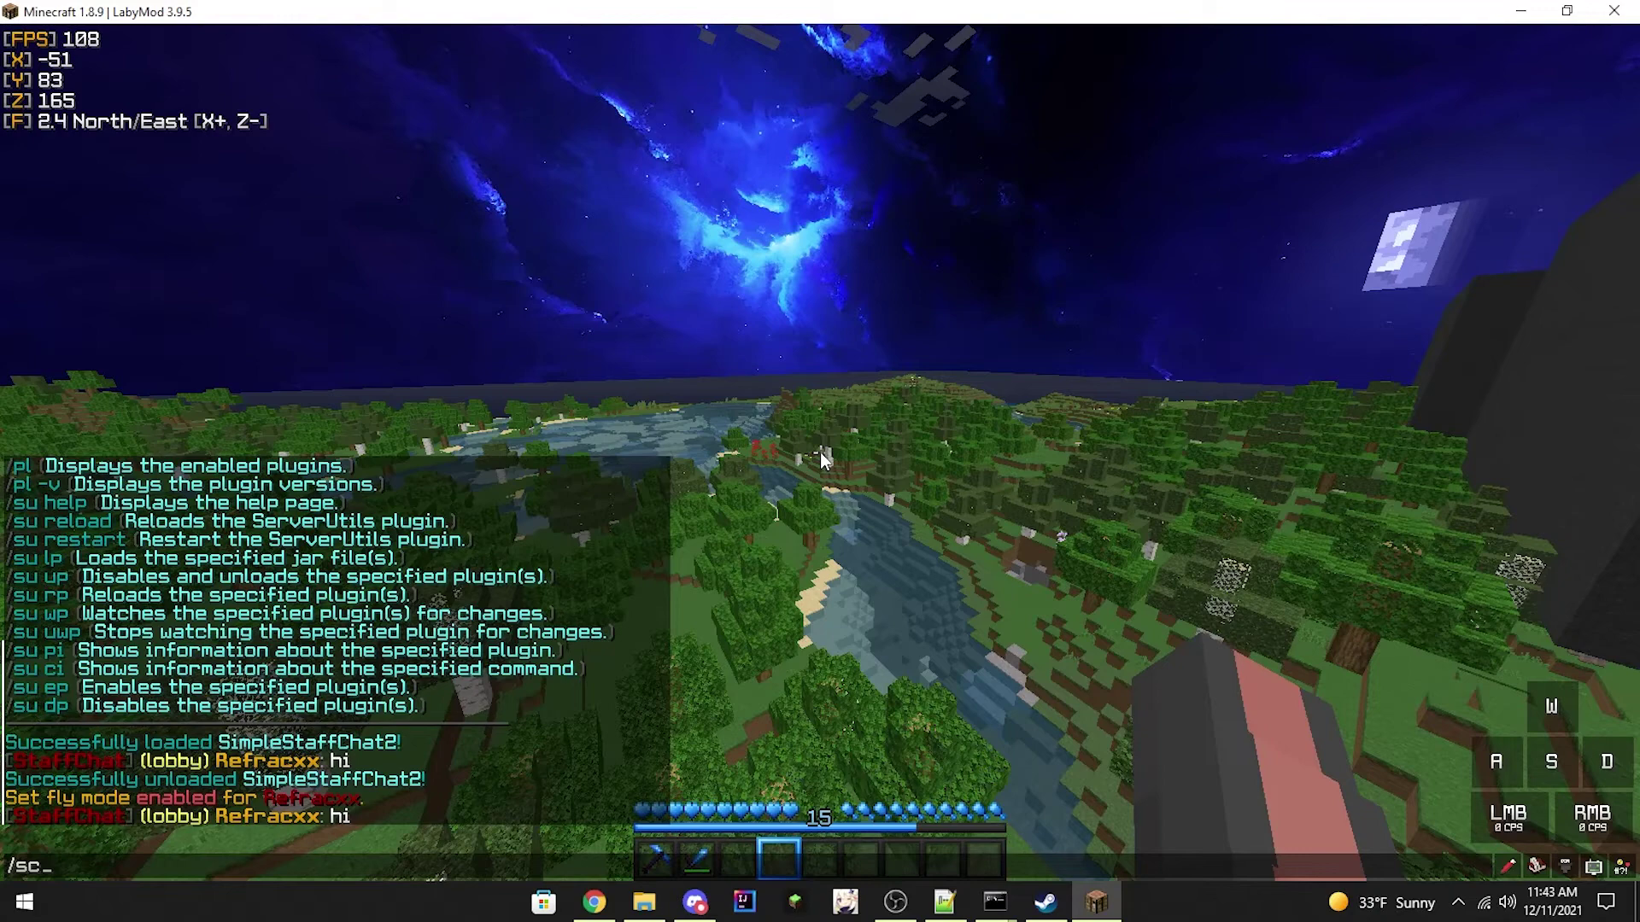
key("Return")
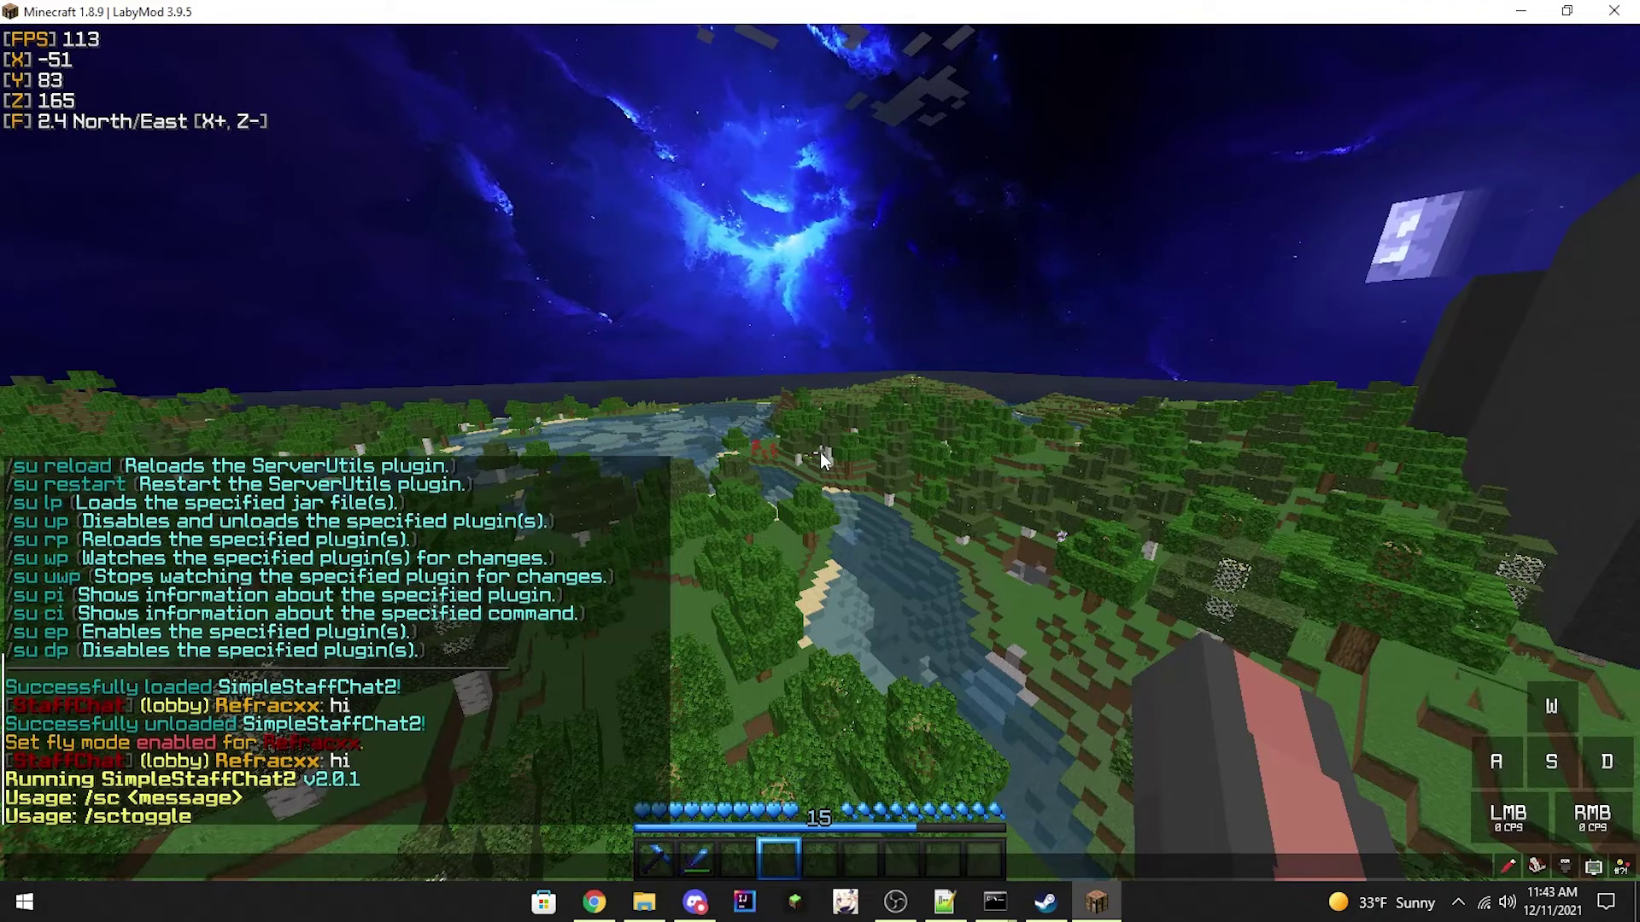
Toggle staff chat on with /sctoggle and send "hi" without a command prefix
key("slash")
type("sctoggle")
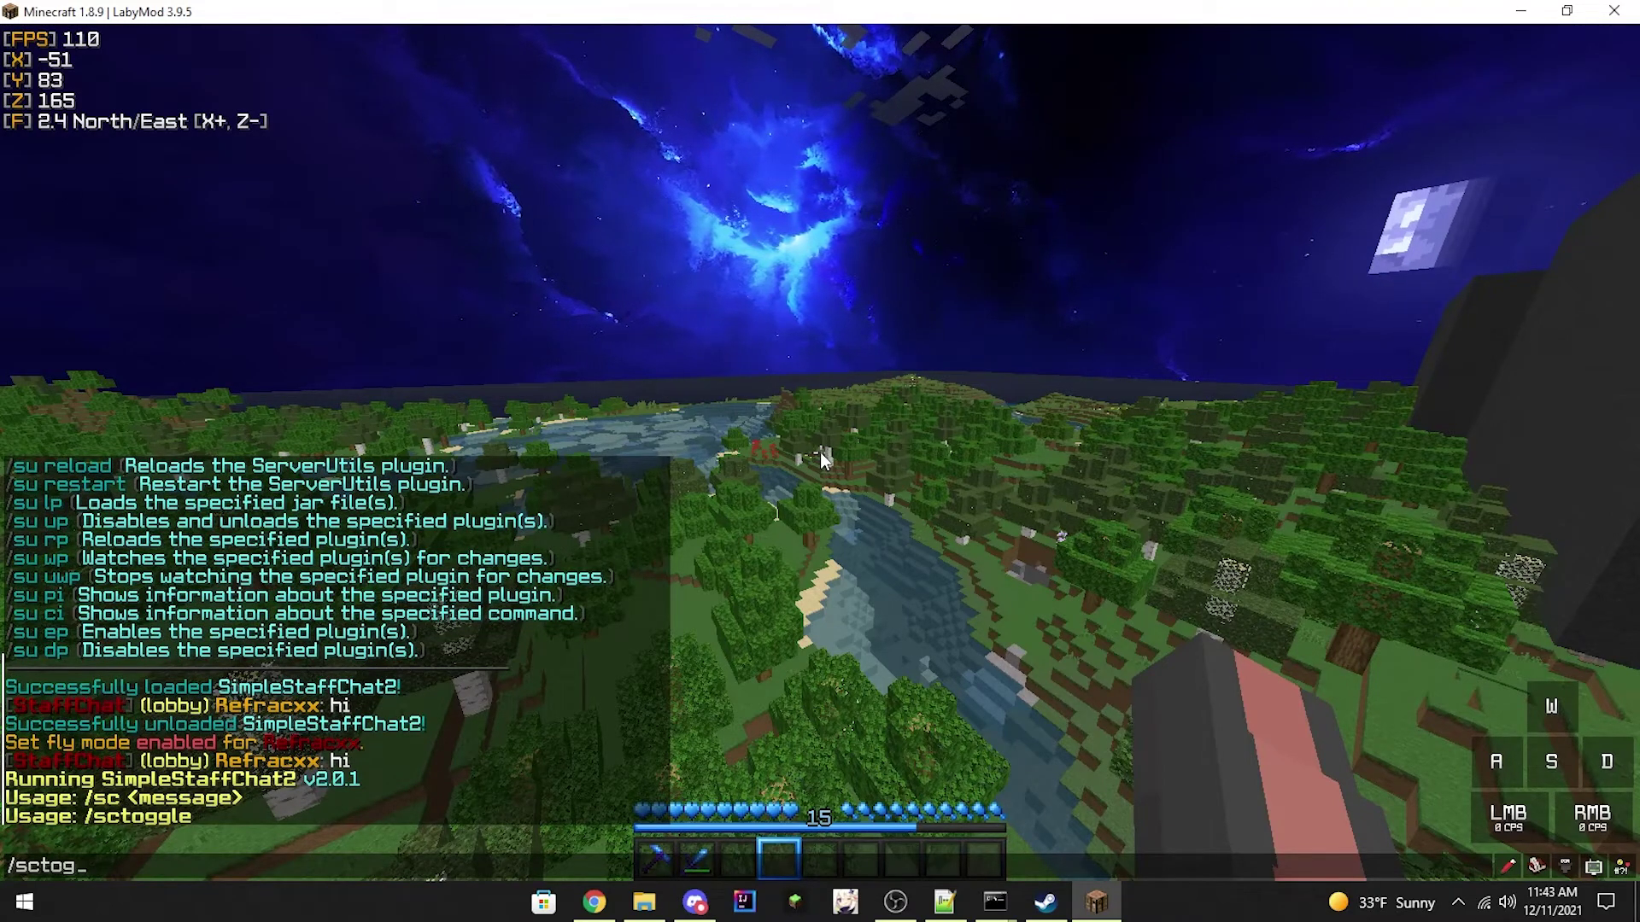
key("Return")
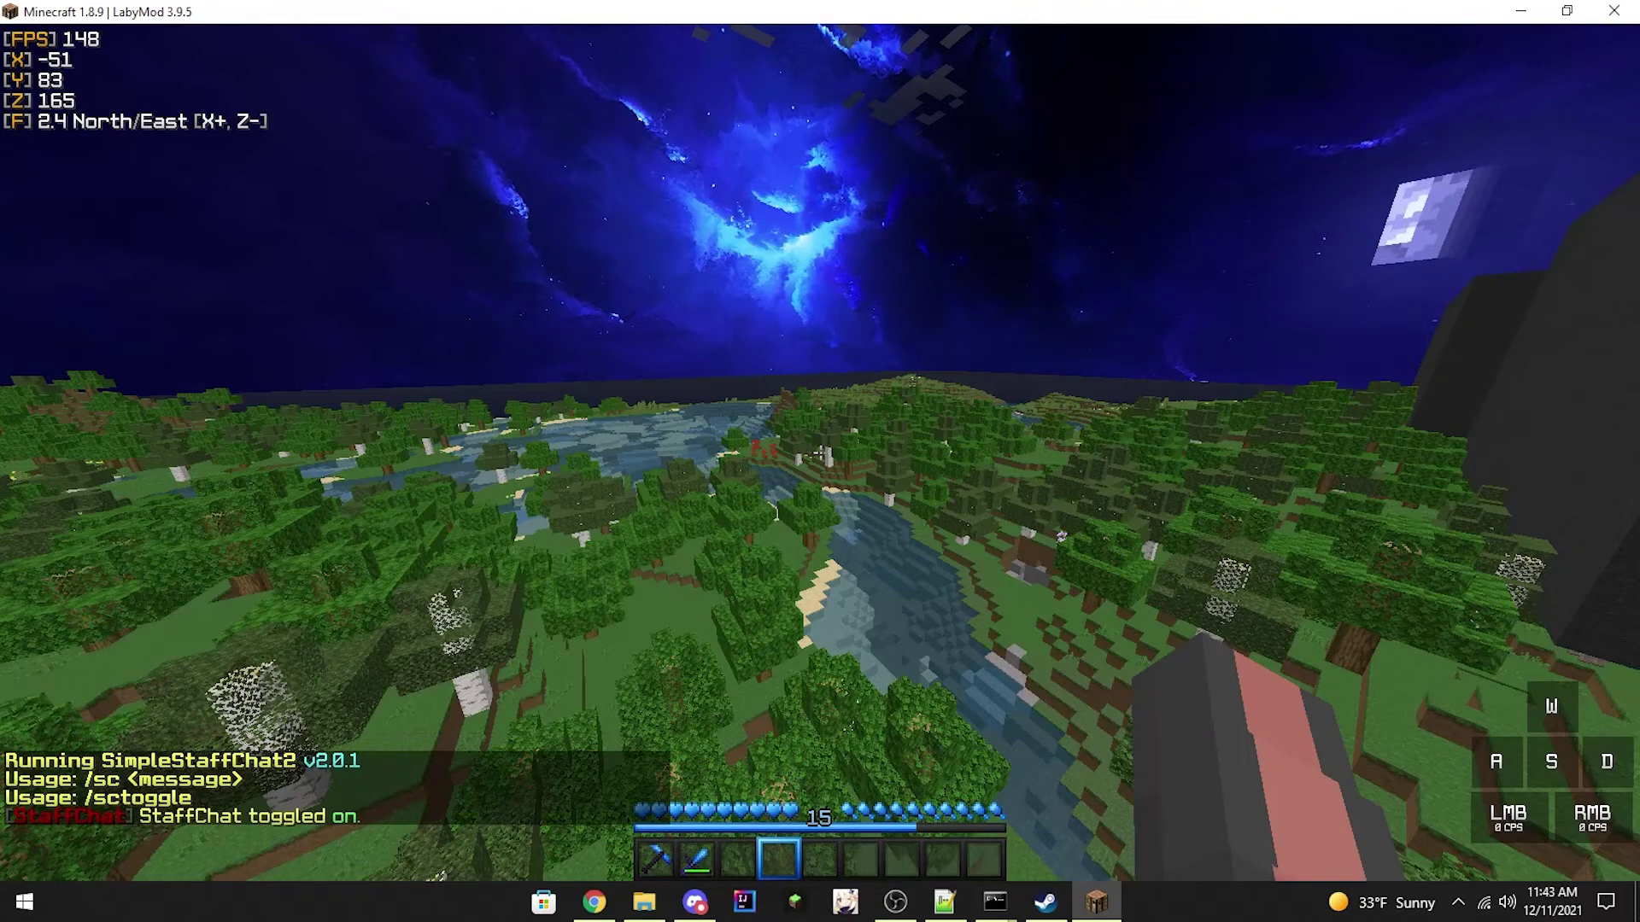
key("slash")
key("BackSpace")
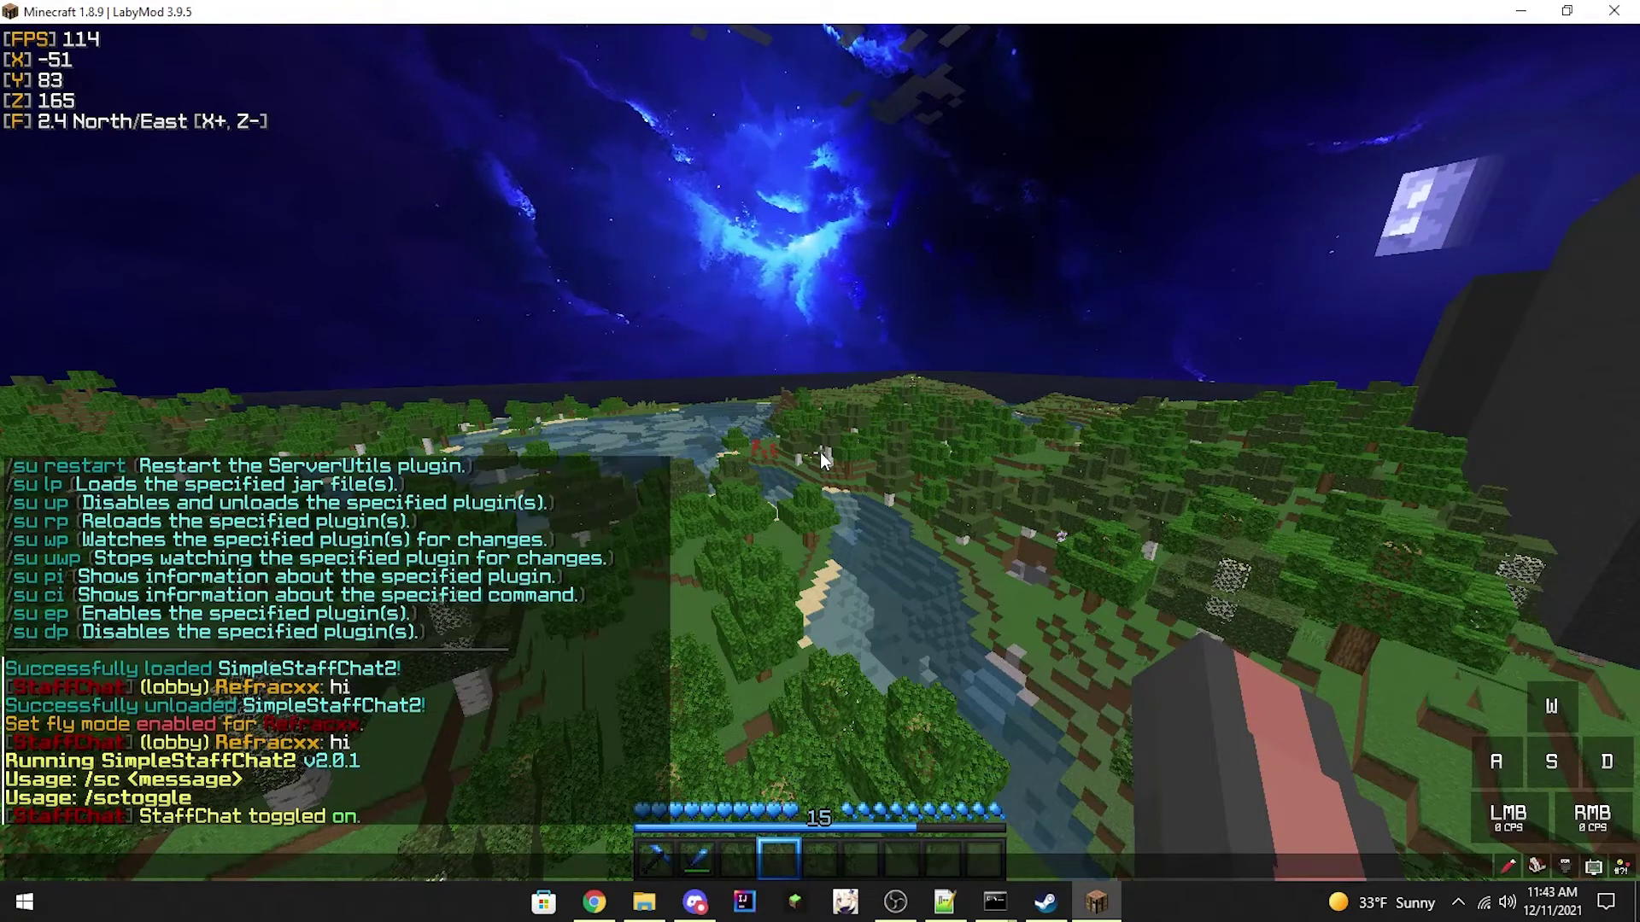
type("hit")
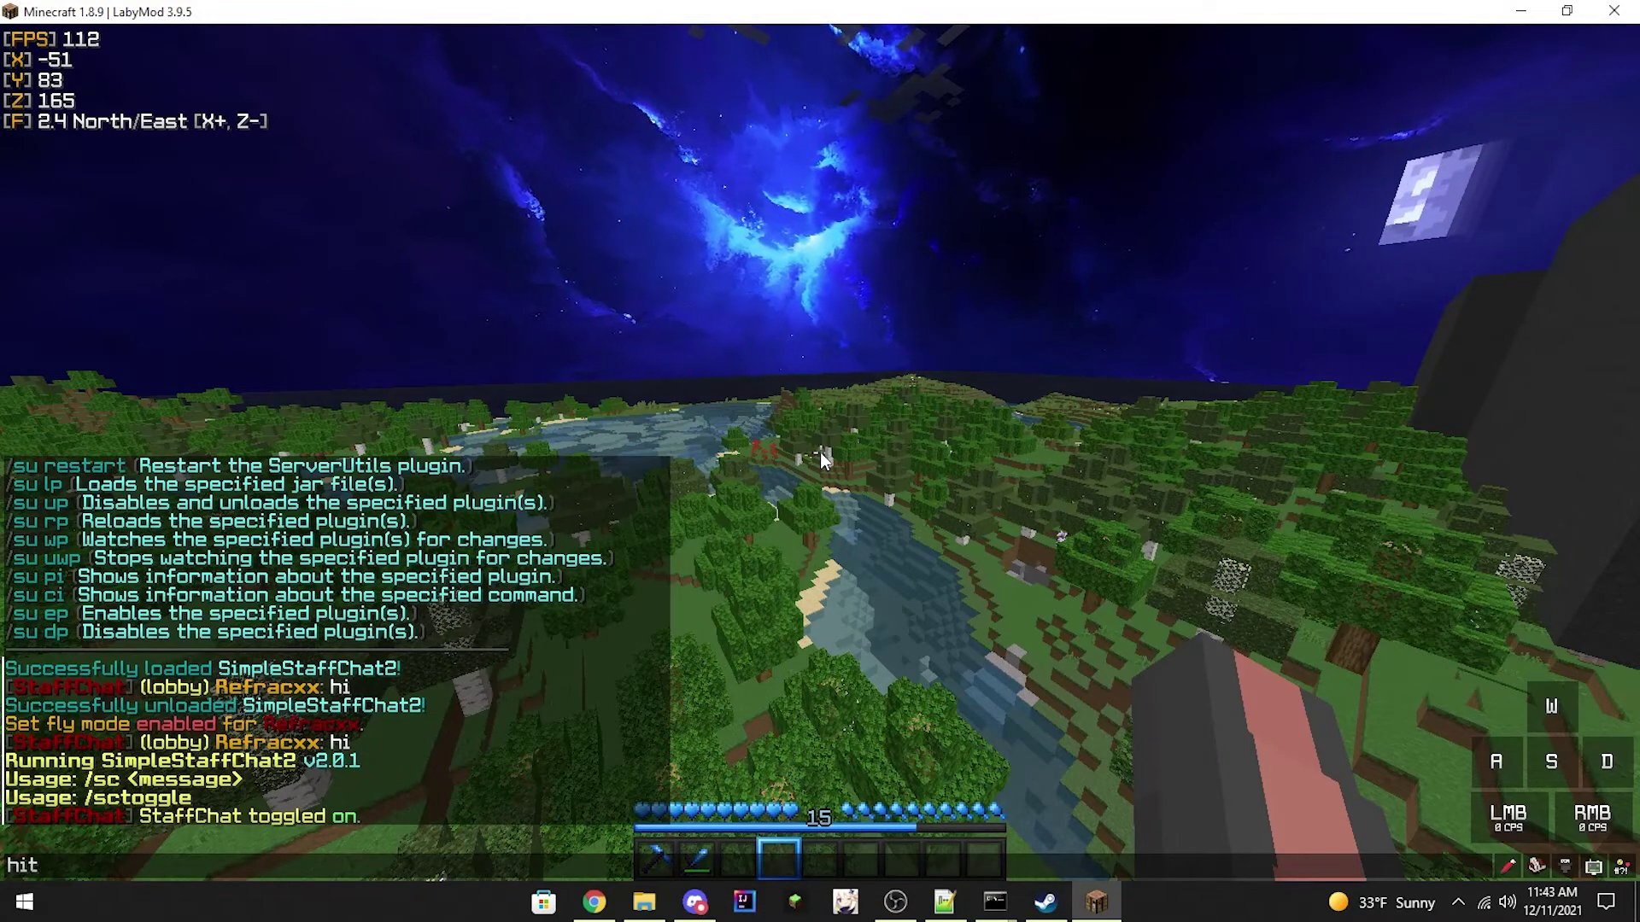
key("Return")
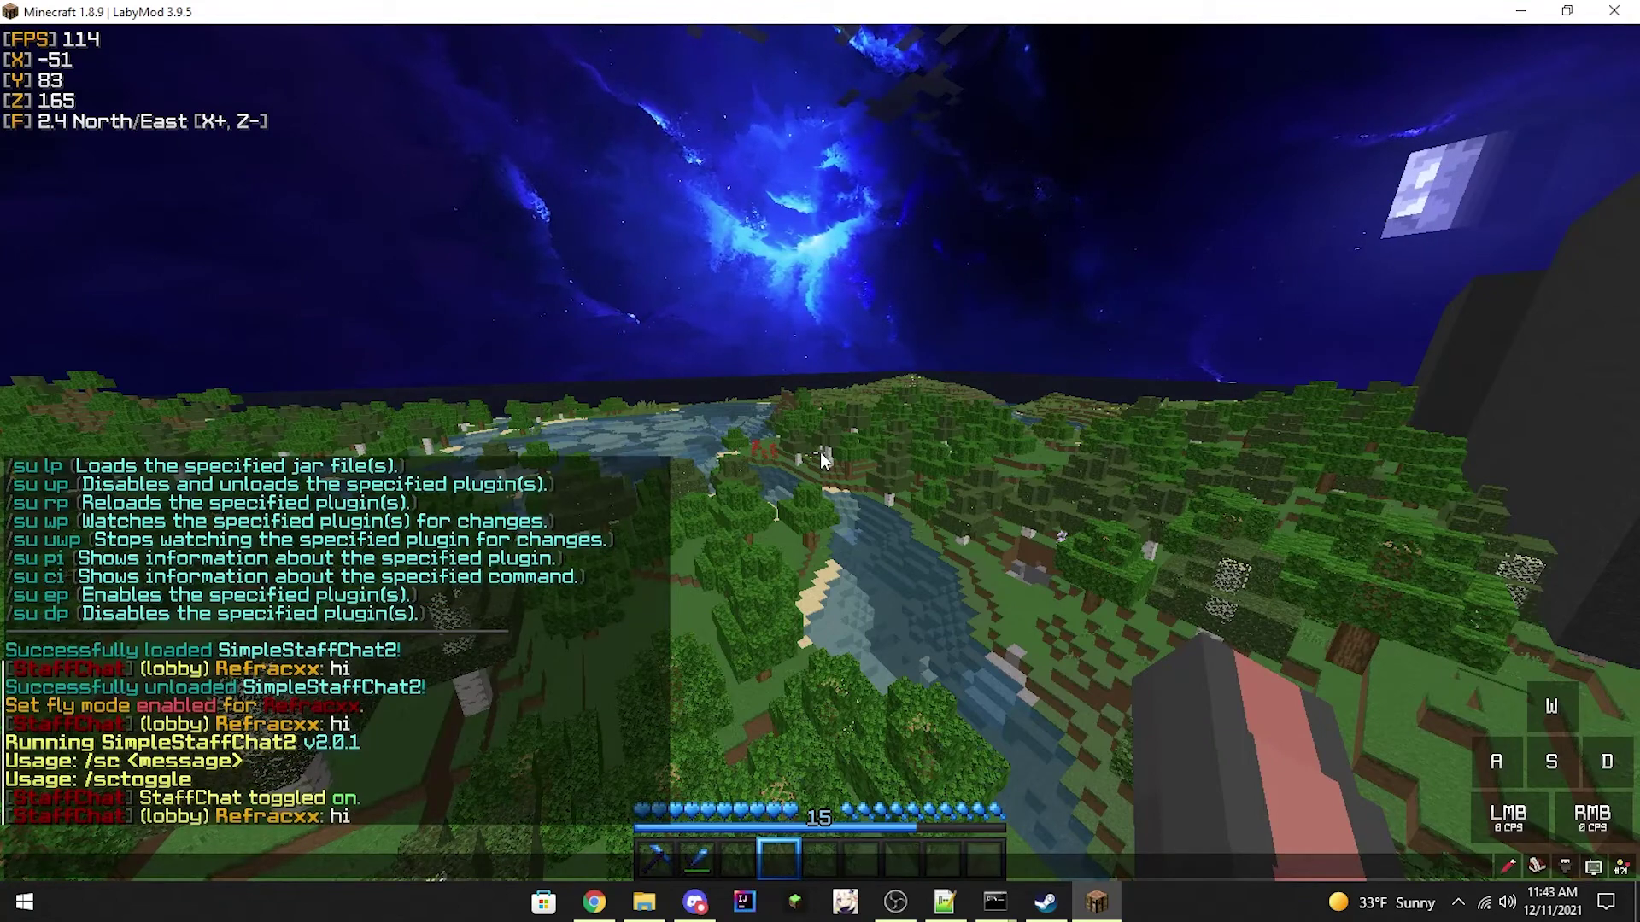
Toggle staff chat off with /sctoggle and send "hi" in the public chat
key("slash")
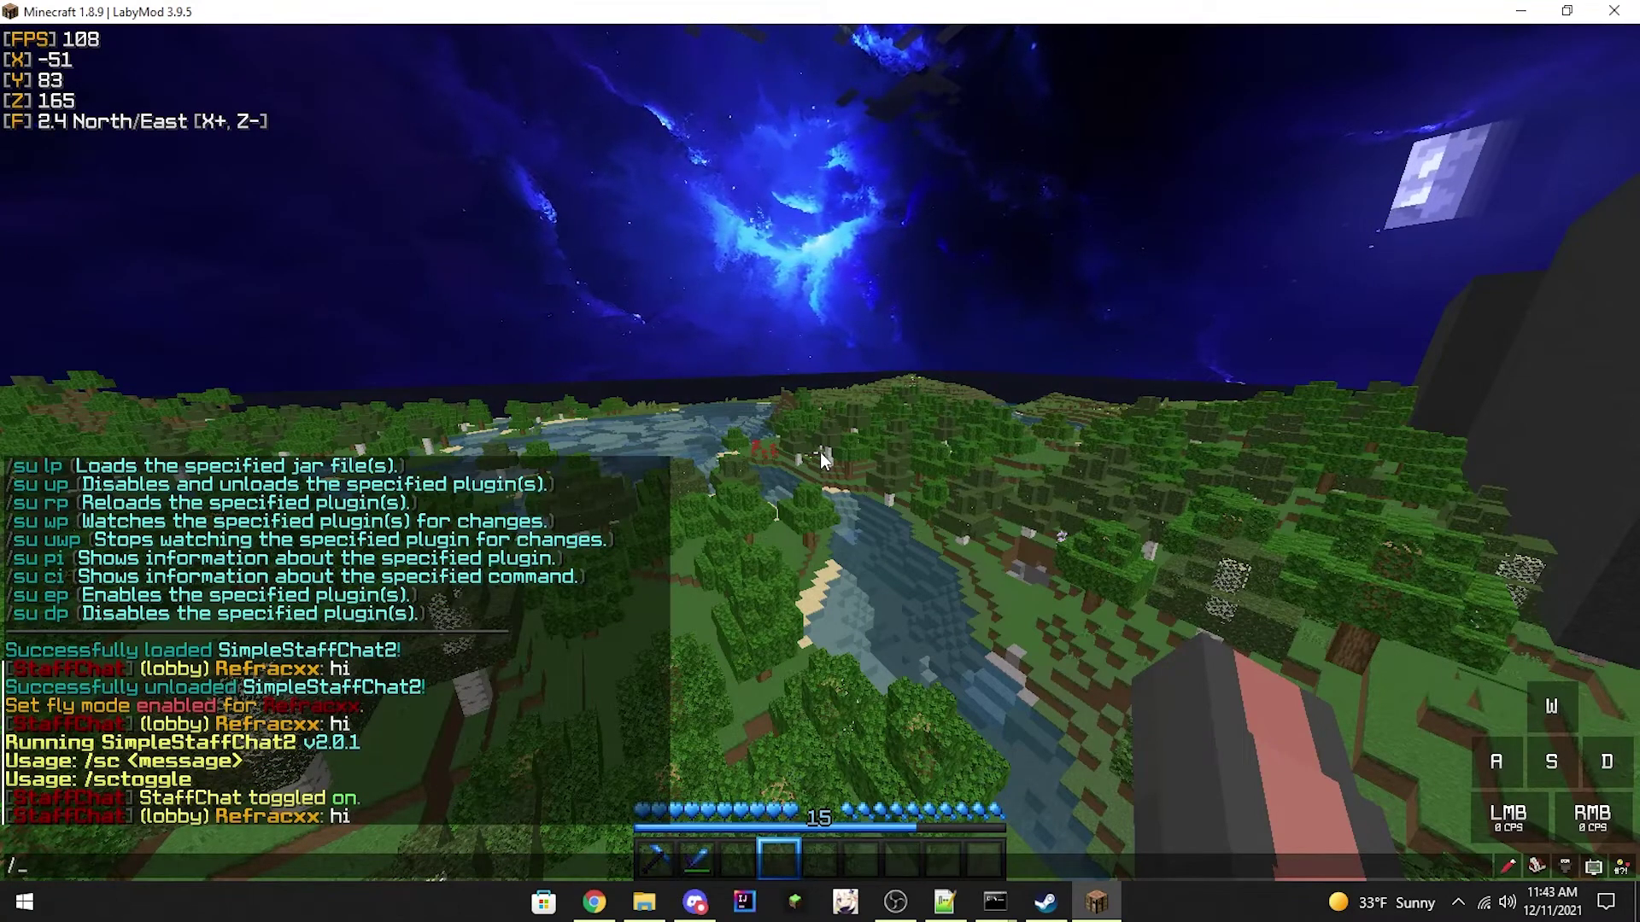
type("sctoggle")
key("Return")
key("slash")
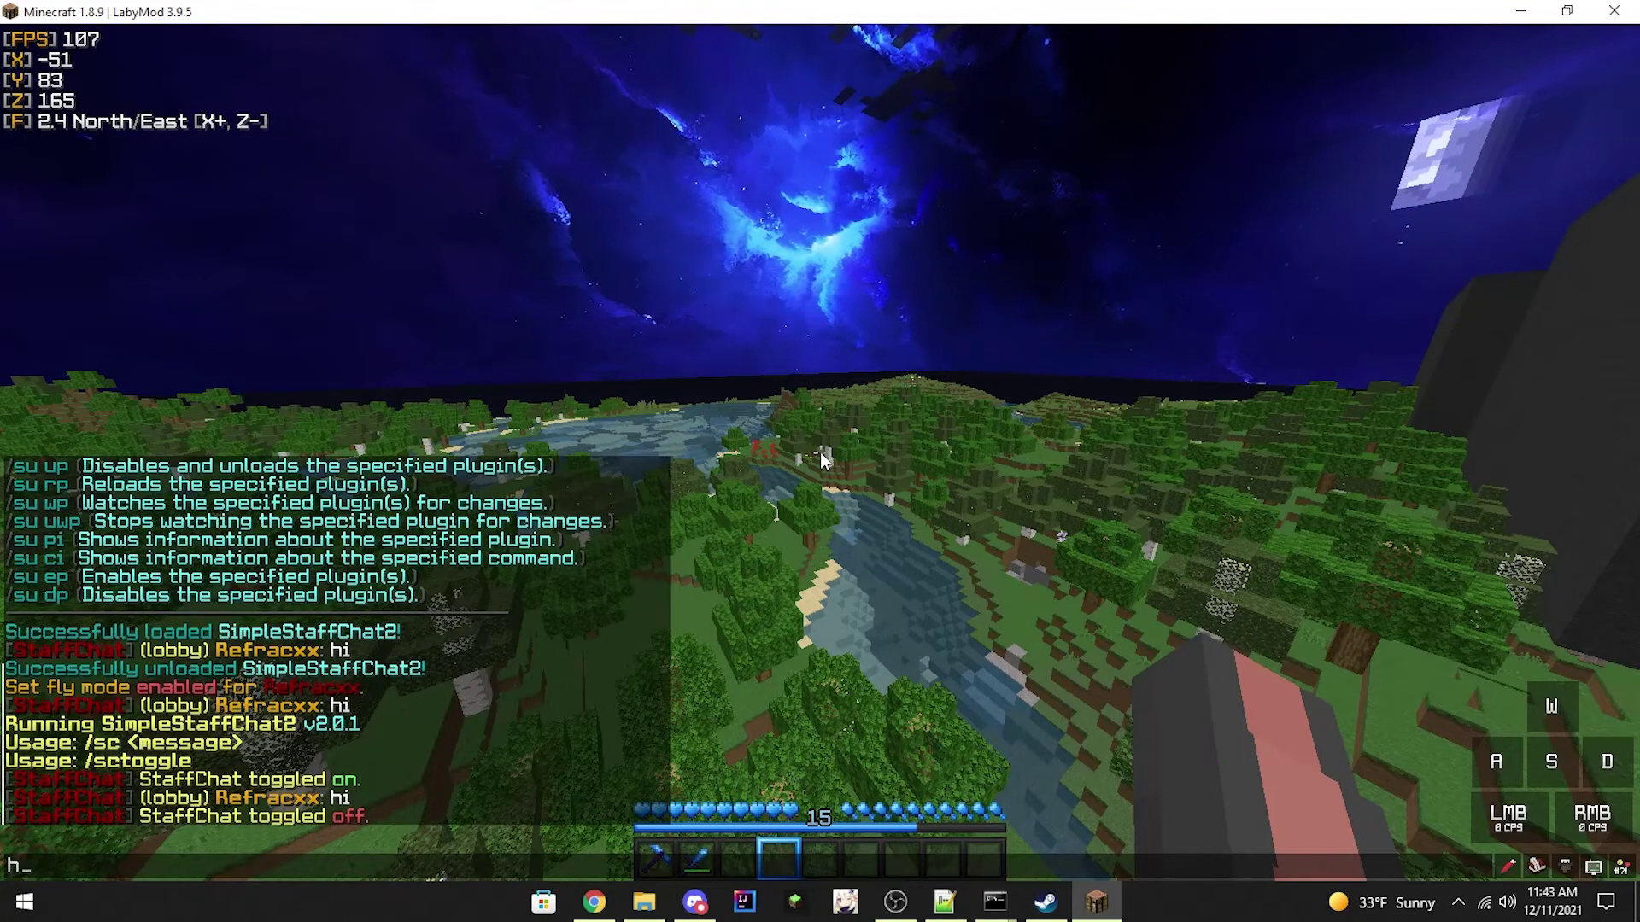
key("BackSpace")
type("hi")
key("Return")
Reload the staff chat plugin's config files with the /screload command
type("t//")
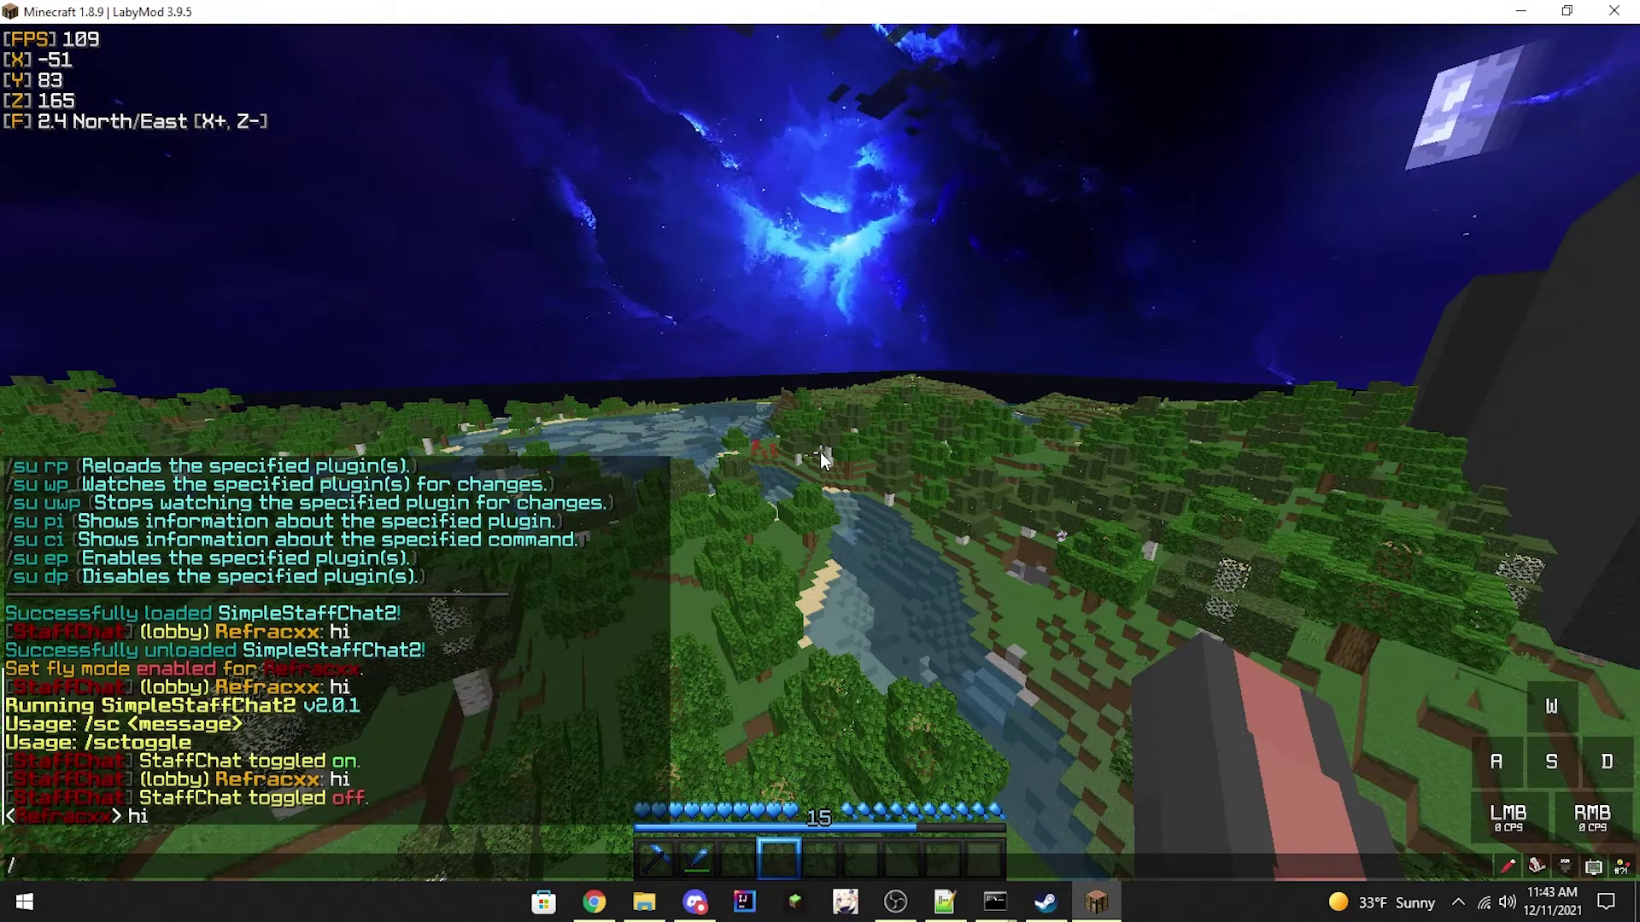
key("BackSpace")
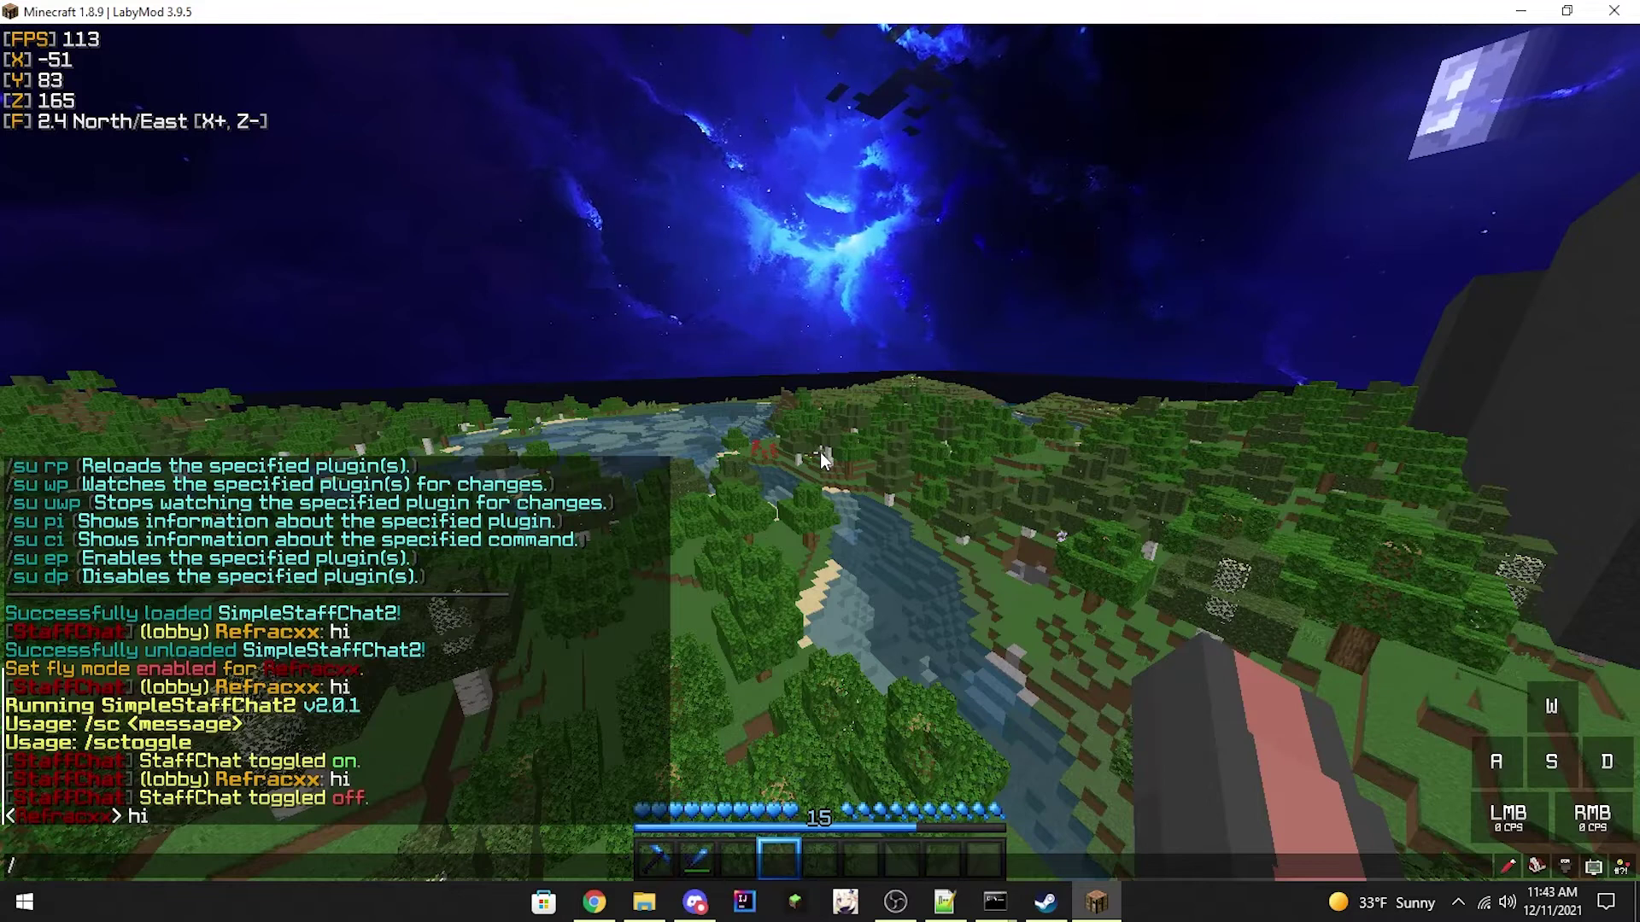
type("scr")
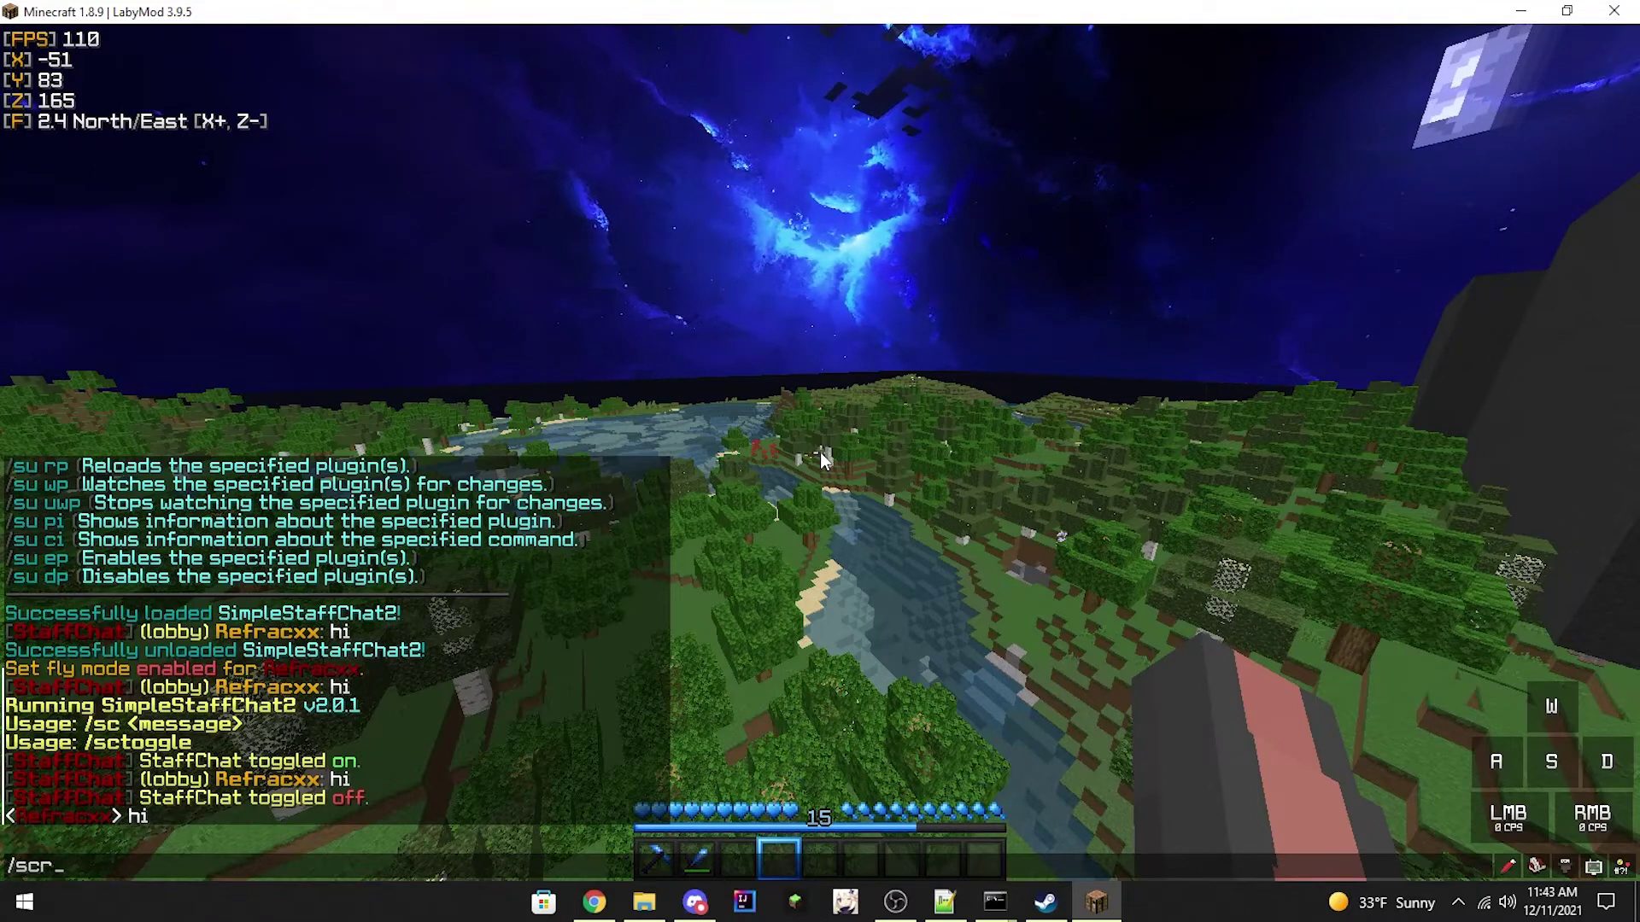
type("eload")
key("Return")
type("/")
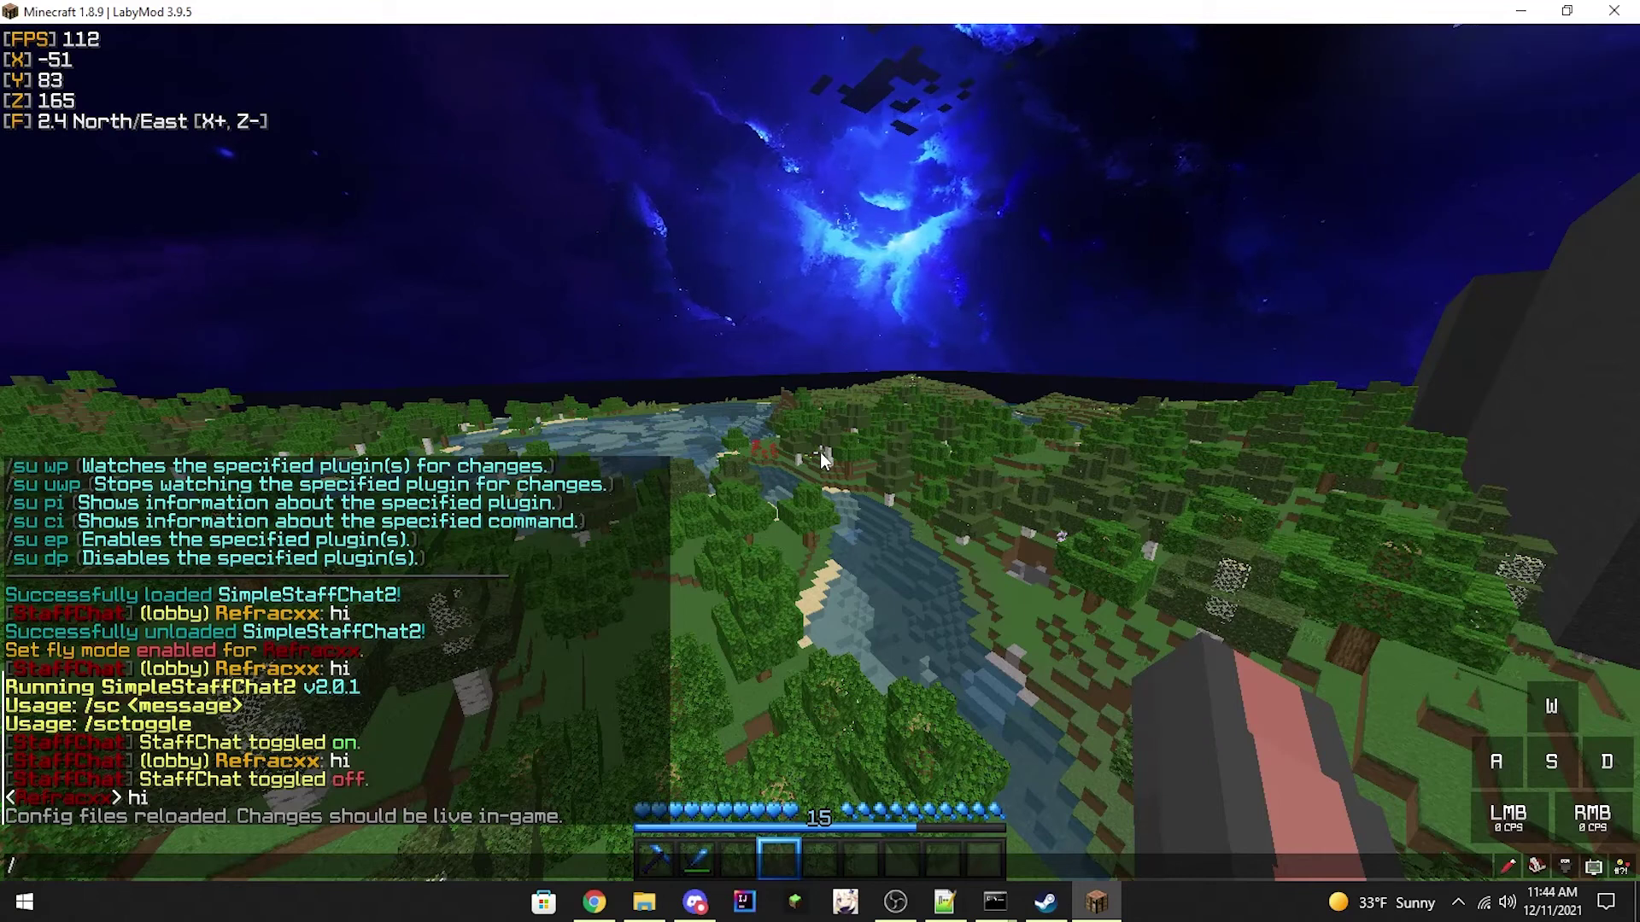
key("BackSpace")
left_click(1050, 730)
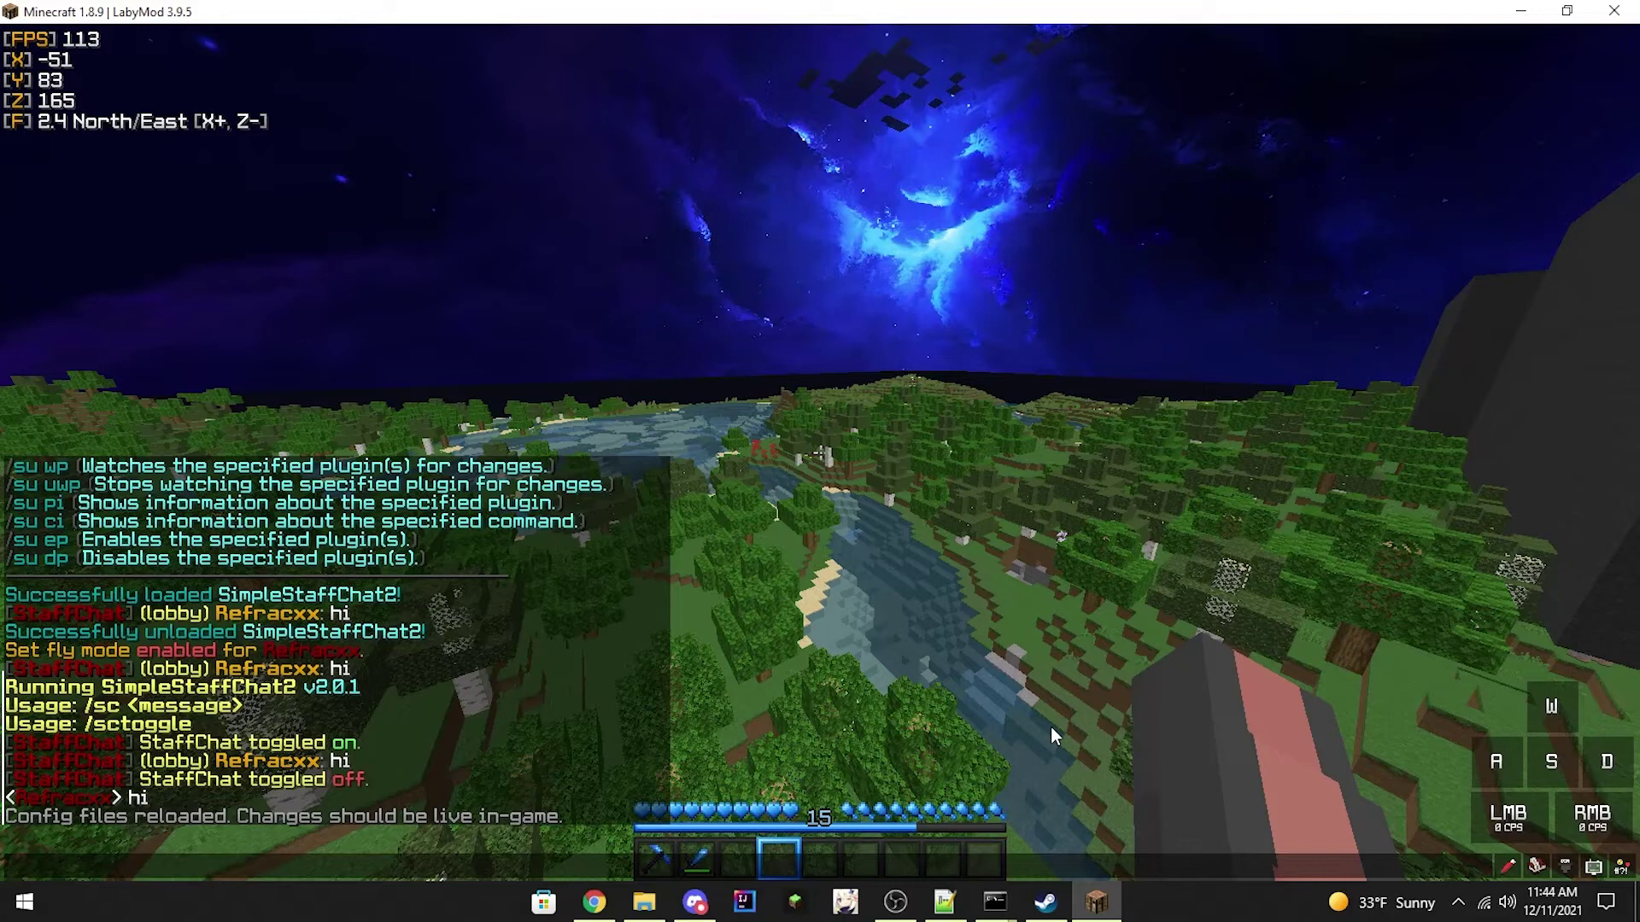
type("2")
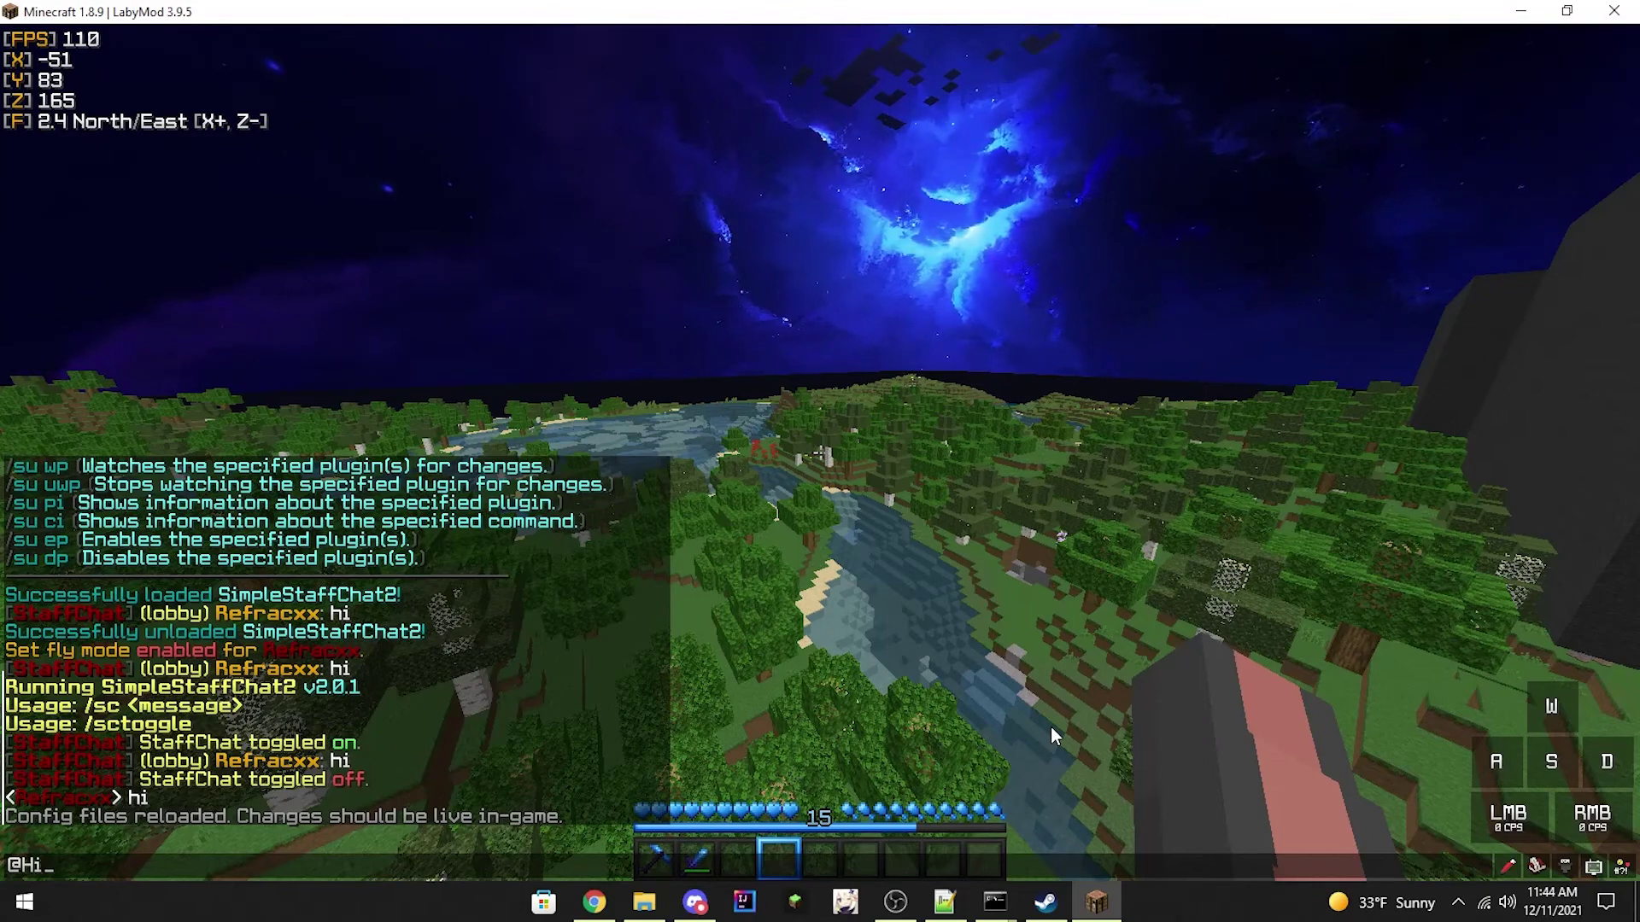
key("Return")
key("t")
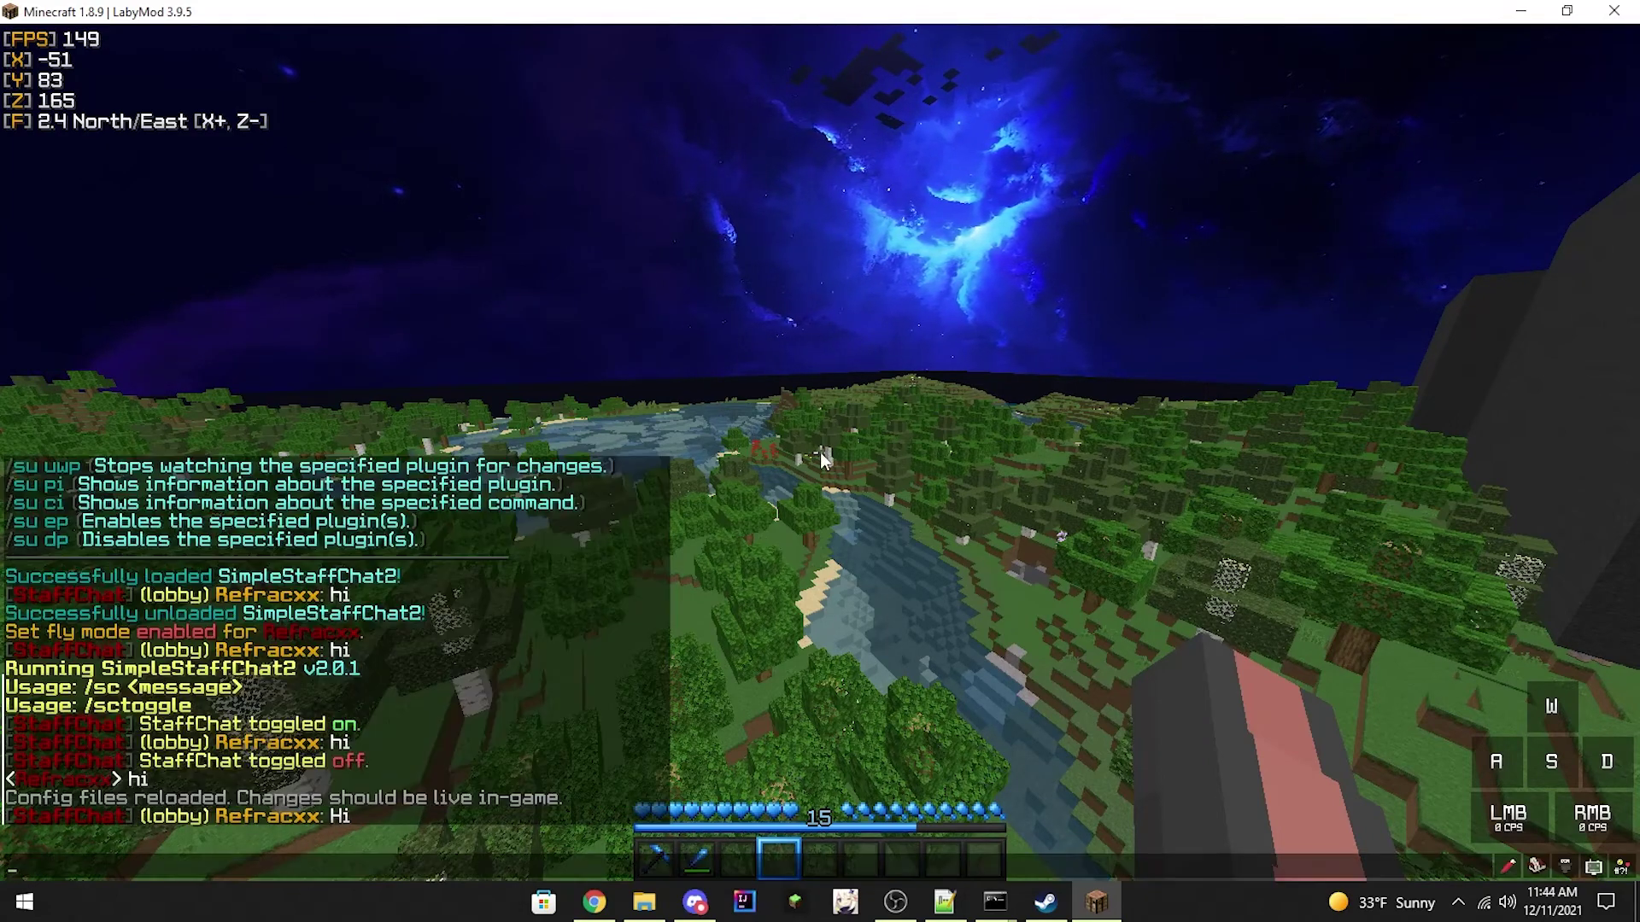
type("v")
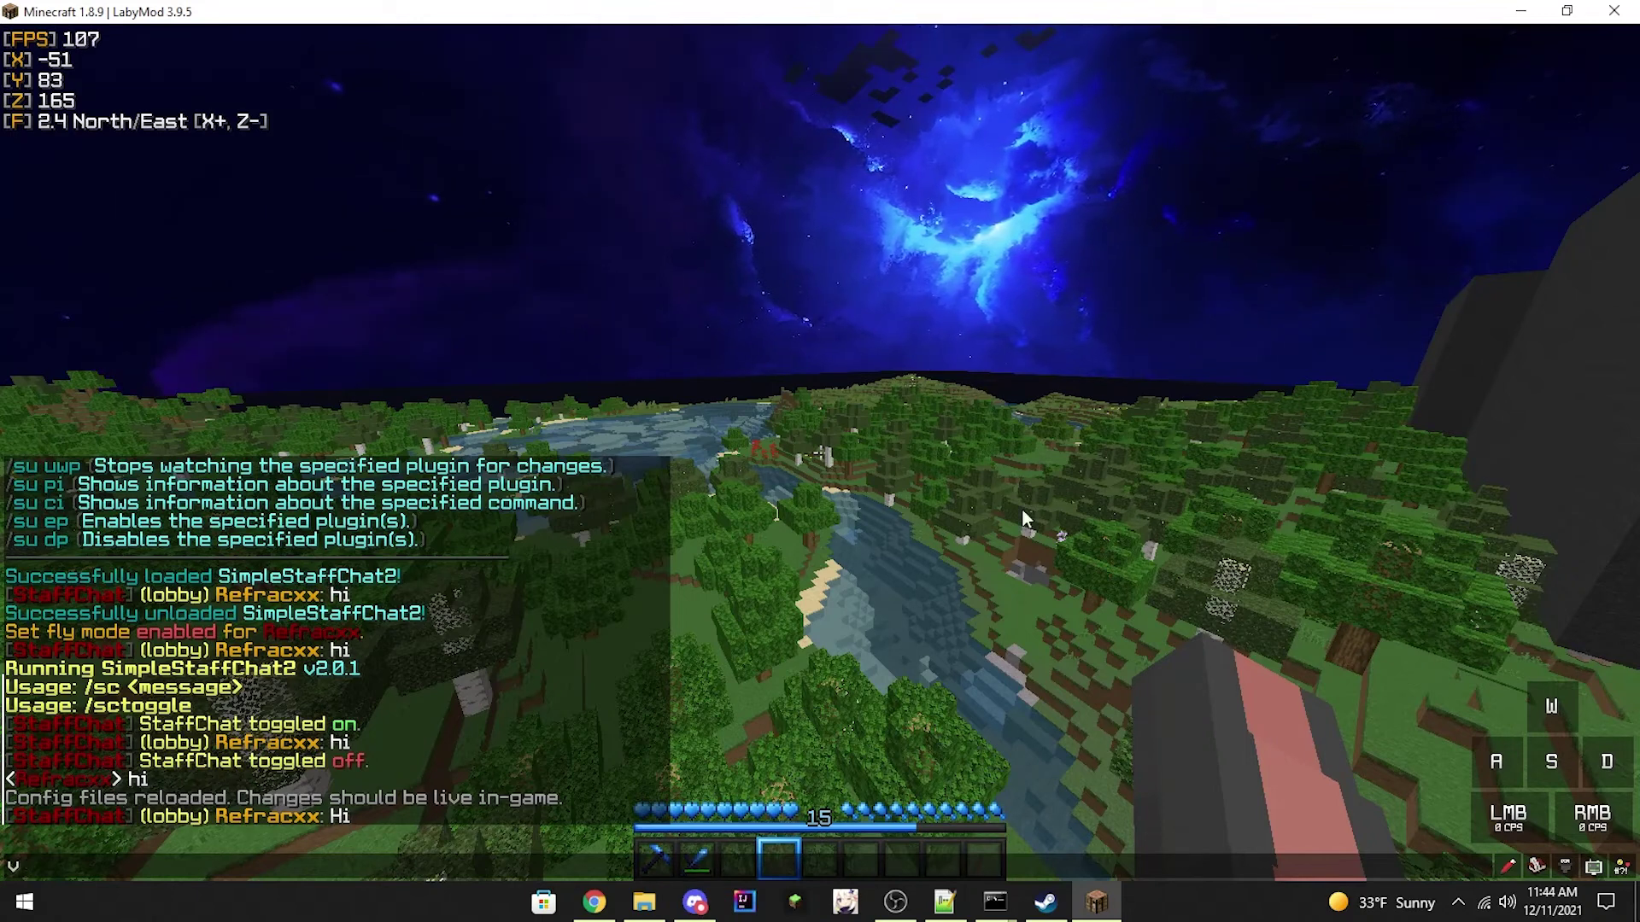